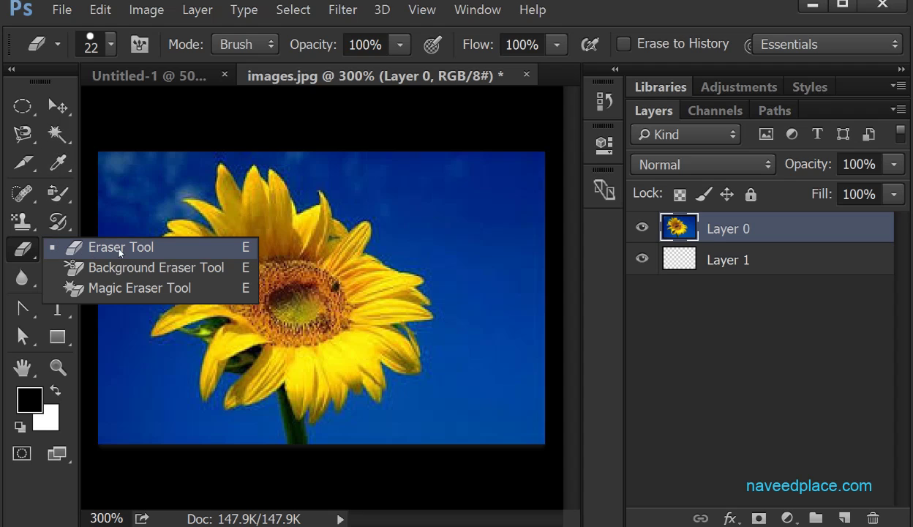
Erase the blue background beside the sunflower on Layer 0 using the Eraser Tool with the 22 px brush
{"action": "left_click", "coordinate": [137, 251]}
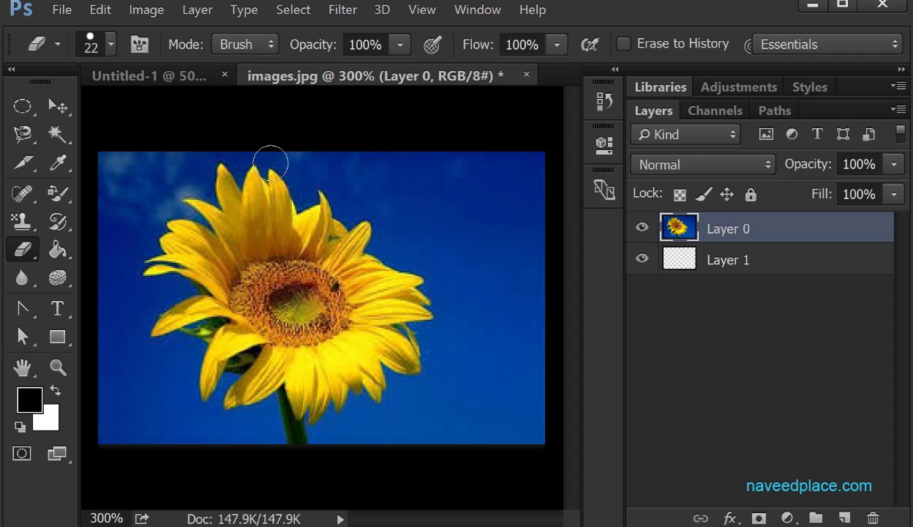
{"action": "mouse_move", "coordinate": [416, 168]}
{"action": "left_mouse_down"}
{"action": "mouse_move", "coordinate": [459, 270]}
{"action": "mouse_move", "coordinate": [488, 154]}
{"action": "mouse_move", "coordinate": [488, 264]}
{"action": "mouse_move", "coordinate": [504, 140]}
{"action": "mouse_move", "coordinate": [504, 344]}
{"action": "mouse_move", "coordinate": [514, 157]}
{"action": "mouse_move", "coordinate": [514, 403]}
{"action": "mouse_move", "coordinate": [514, 155]}
{"action": "mouse_move", "coordinate": [518, 421]}
{"action": "mouse_move", "coordinate": [529, 183]}
{"action": "mouse_move", "coordinate": [522, 422]}
{"action": "mouse_move", "coordinate": [498, 436]}
{"action": "mouse_move", "coordinate": [511, 432]}
{"action": "mouse_move", "coordinate": [384, 430]}
{"action": "mouse_move", "coordinate": [486, 414]}
{"action": "mouse_move", "coordinate": [477, 431]}
{"action": "mouse_move", "coordinate": [477, 297]}
{"action": "mouse_move", "coordinate": [465, 408]}
{"action": "mouse_move", "coordinate": [466, 253]}
{"action": "mouse_move", "coordinate": [459, 382]}
{"action": "mouse_move", "coordinate": [468, 183]}
{"action": "mouse_move", "coordinate": [465, 194]}
{"action": "mouse_move", "coordinate": [415, 153]}
{"action": "mouse_move", "coordinate": [495, 167]}
{"action": "mouse_move", "coordinate": [426, 168]}
{"action": "mouse_move", "coordinate": [467, 169]}
{"action": "left_mouse_up"}
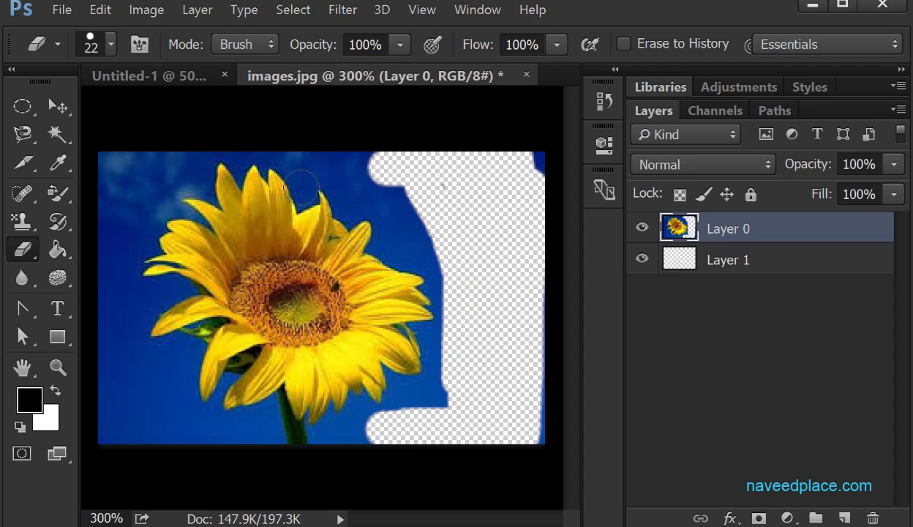
{"action": "right_click", "coordinate": [28, 248]}
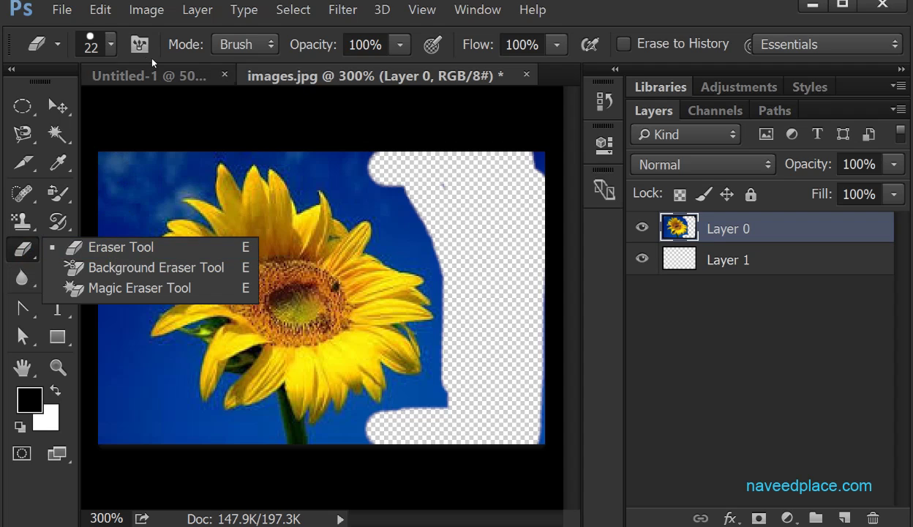
Choose the 46 px spatter brush for the eraser and erase patches over the sunflower's right petals, centre and left petals
{"action": "left_click", "coordinate": [111, 47]}
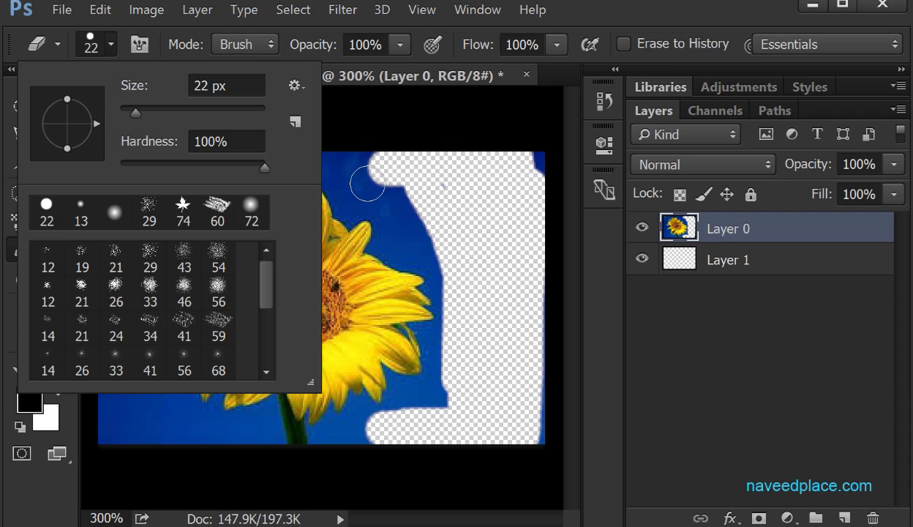
{"action": "mouse_move", "coordinate": [135, 112]}
{"action": "left_mouse_down"}
{"action": "mouse_move", "coordinate": [210, 111]}
{"action": "mouse_move", "coordinate": [127, 113]}
{"action": "mouse_move", "coordinate": [139, 114]}
{"action": "left_mouse_up"}
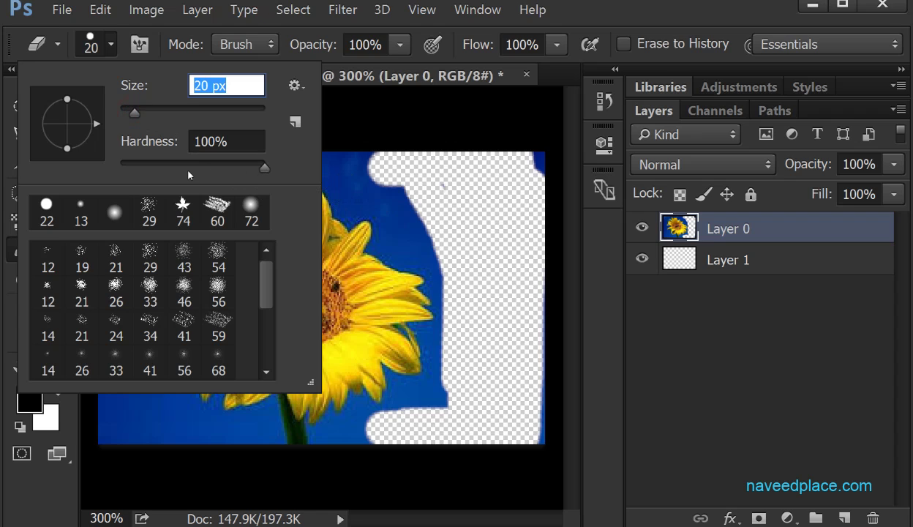
{"action": "mouse_move", "coordinate": [270, 298]}
{"action": "left_mouse_down"}
{"action": "mouse_move", "coordinate": [269, 314]}
{"action": "mouse_move", "coordinate": [268, 279]}
{"action": "mouse_move", "coordinate": [269, 345]}
{"action": "mouse_move", "coordinate": [260, 260]}
{"action": "left_mouse_up"}
{"action": "left_click", "coordinate": [192, 290]}
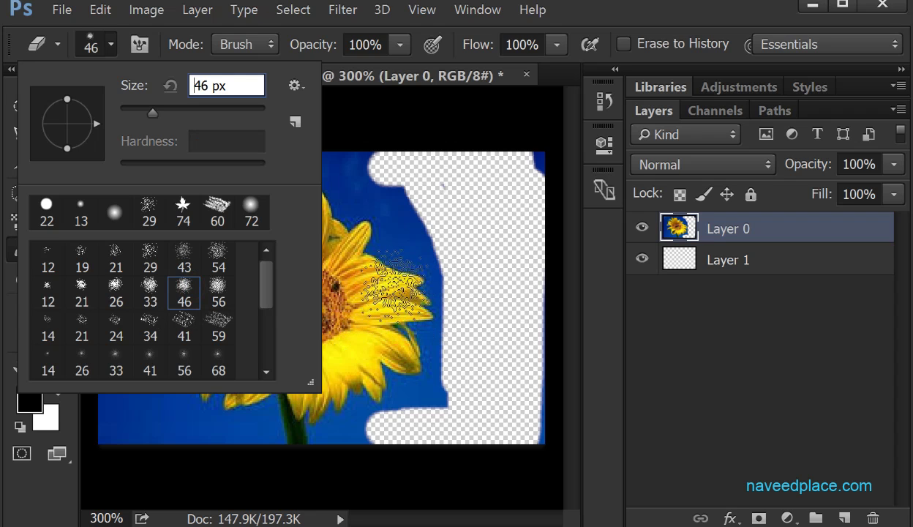
{"action": "left_click", "coordinate": [392, 258]}
{"action": "left_click_drag", "start_coordinate": [392, 258], "coordinate": [395, 281]}
{"action": "left_click_drag", "start_coordinate": [290, 261], "coordinate": [296, 298]}
{"action": "left_click_drag", "start_coordinate": [215, 311], "coordinate": [219, 316]}
Switch the eraser back to the recently used 22 px hard round brush
{"action": "left_click", "coordinate": [110, 45]}
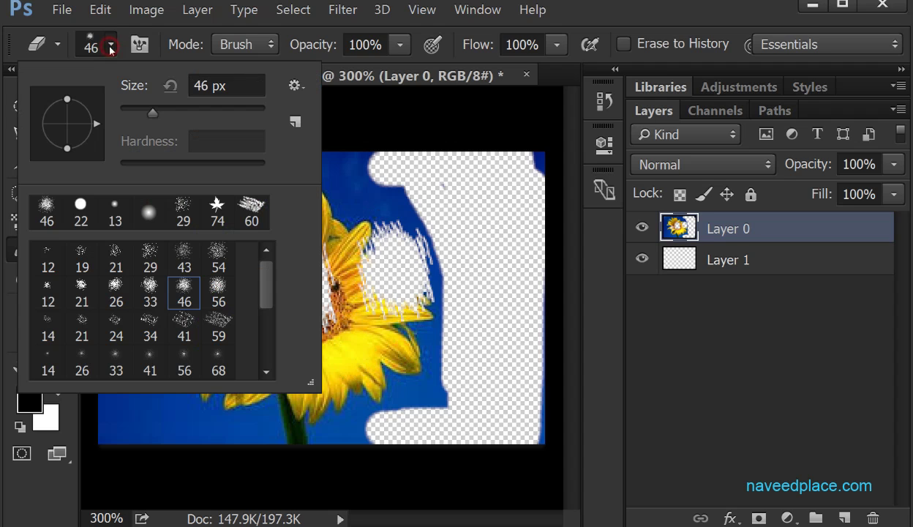
{"action": "left_click", "coordinate": [80, 211]}
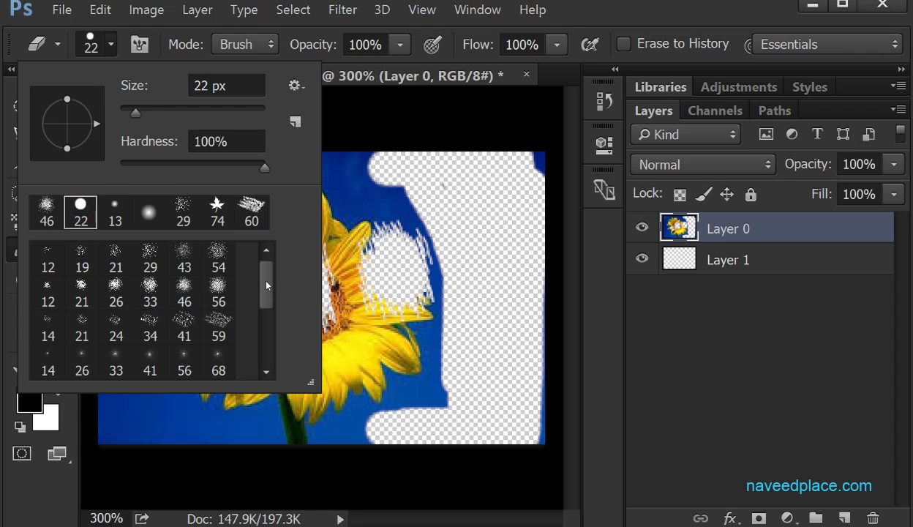
{"action": "left_click_drag", "start_coordinate": [266, 287], "coordinate": [267, 359]}
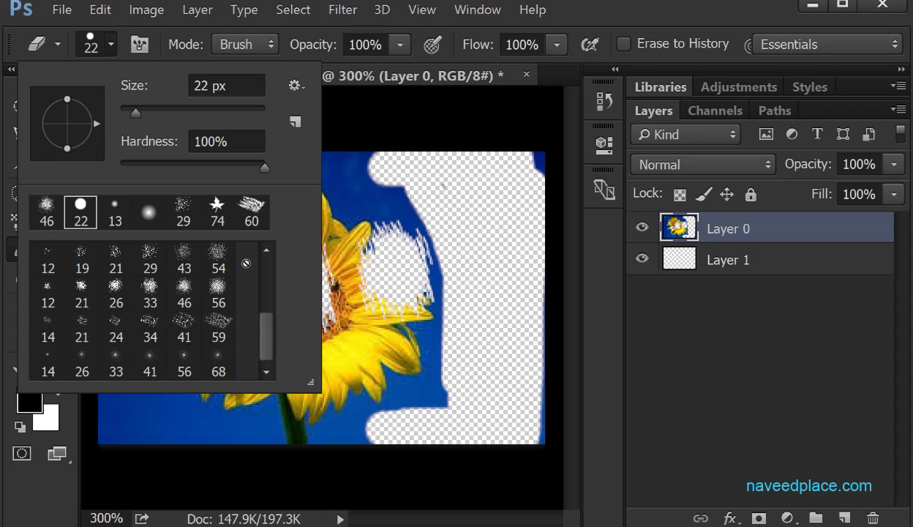
Append the Faux Finish Brushes set to the available brush presets and look through the added brushes
{"action": "left_click", "coordinate": [294, 86]}
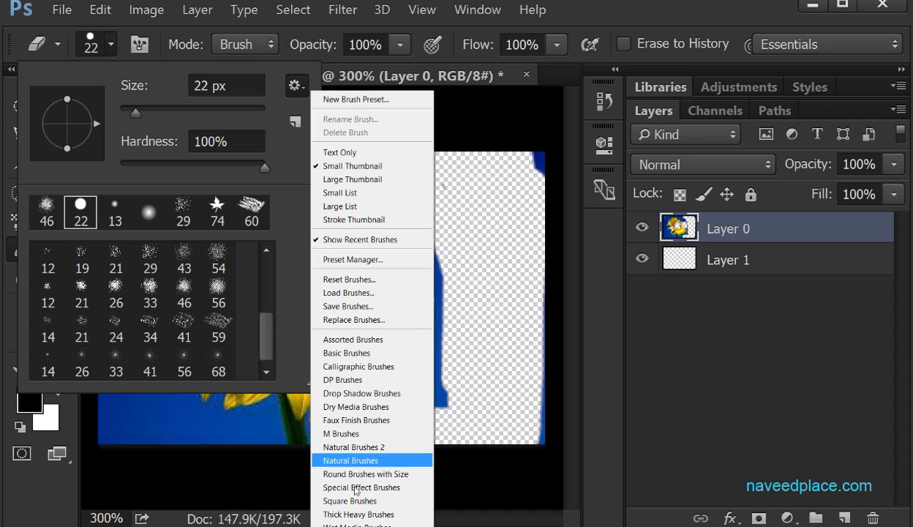
{"action": "left_click", "coordinate": [353, 420]}
{"action": "left_click", "coordinate": [547, 229]}
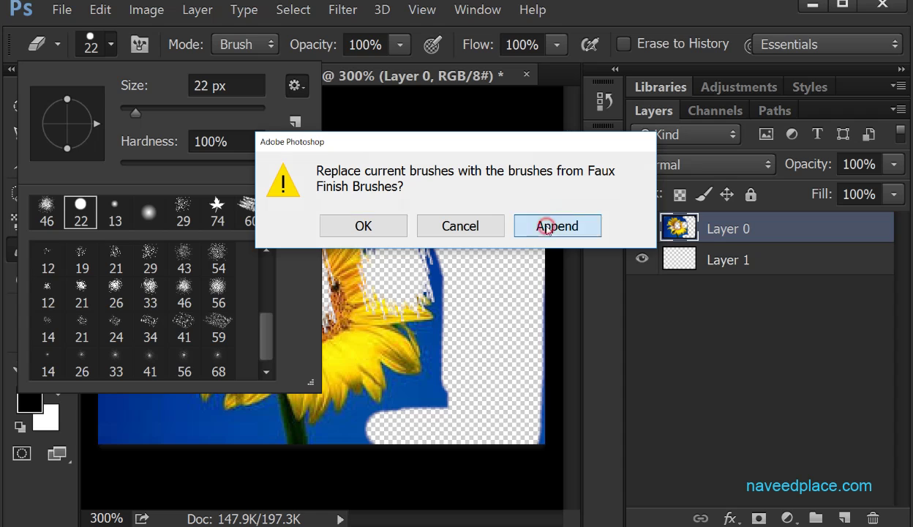
{"action": "scroll", "coordinate": [260, 304], "scroll_direction": "down", "scroll_amount": 3}
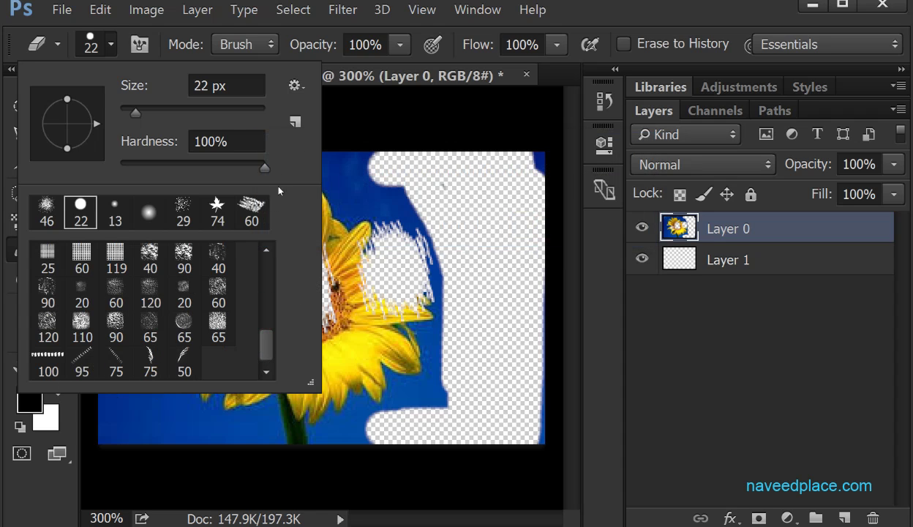
Replace the current brush presets with the Square Brushes set and close the brush settings
{"action": "left_click", "coordinate": [295, 86]}
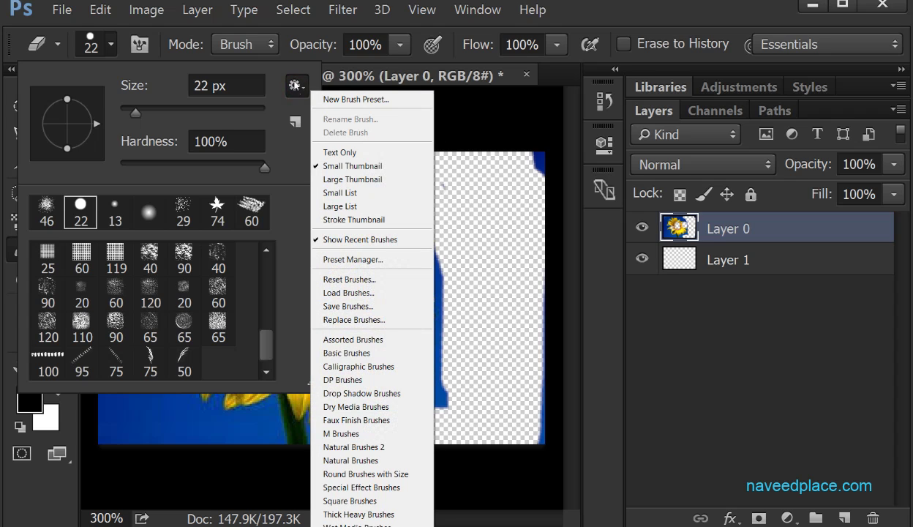
{"action": "left_click", "coordinate": [349, 501]}
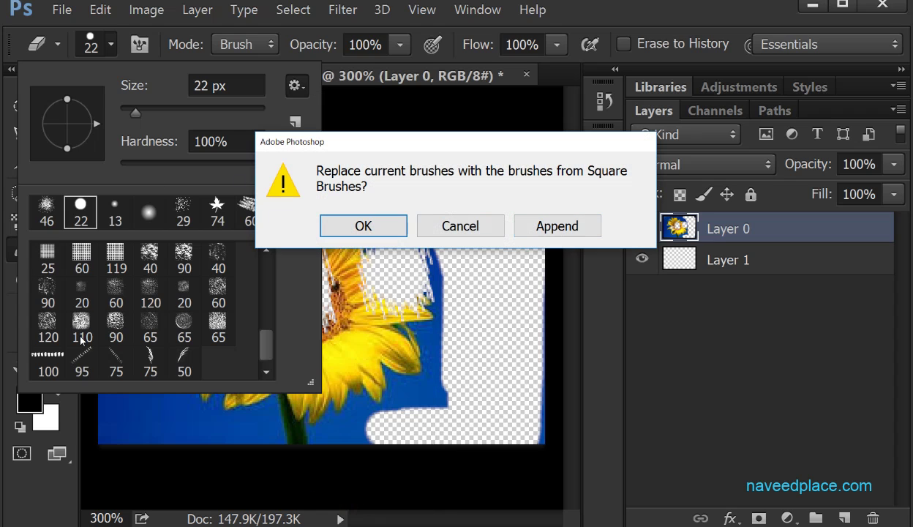
{"action": "left_click", "coordinate": [341, 228]}
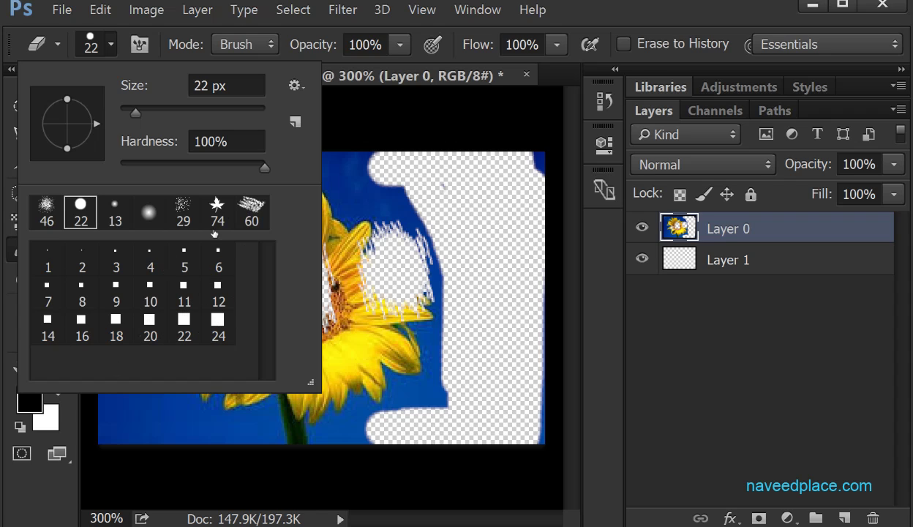
{"action": "left_click", "coordinate": [295, 86]}
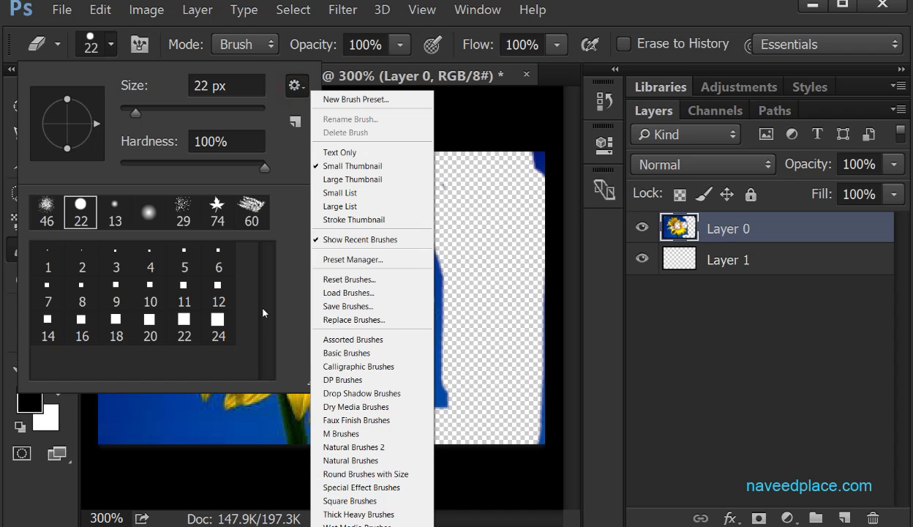
{"action": "left_click", "coordinate": [278, 286]}
Set the eraser mode to Pencil and erase a short vertical strip of sky beside the sunflower's upper-left petals
{"action": "left_click", "coordinate": [235, 45]}
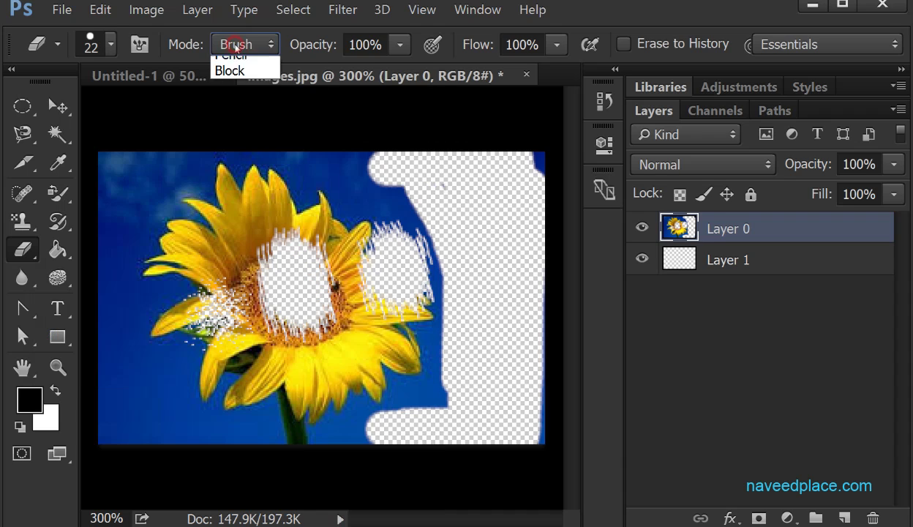
{"action": "left_click", "coordinate": [240, 66]}
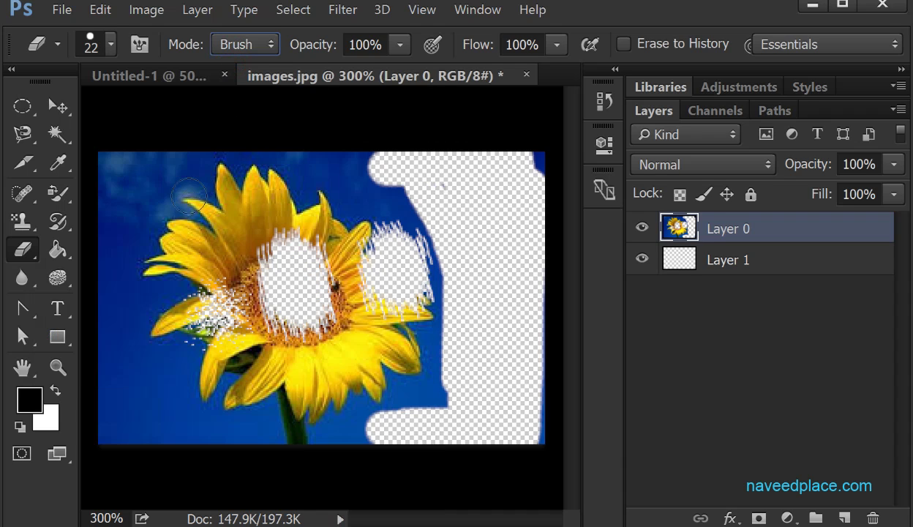
{"action": "left_click", "coordinate": [233, 43]}
{"action": "left_click", "coordinate": [232, 82]}
{"action": "left_click_drag", "start_coordinate": [139, 213], "coordinate": [139, 261]}
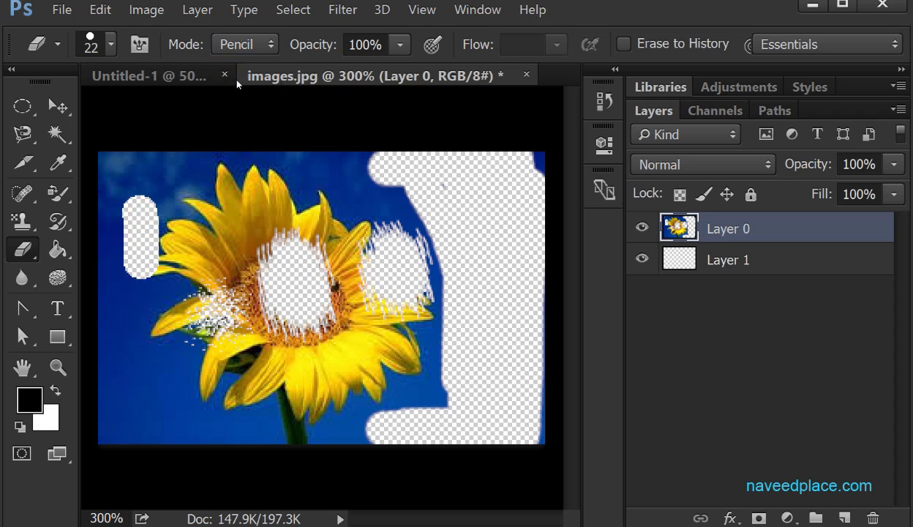
Set the eraser mode to Block and erase a horizontal strip across the tips of the sunflower's top petals
{"action": "left_click", "coordinate": [244, 44]}
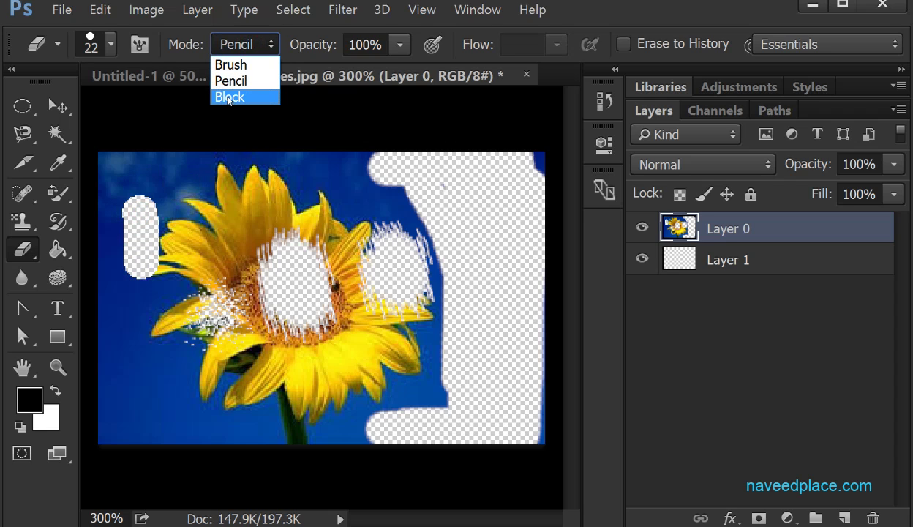
{"action": "left_click", "coordinate": [237, 98]}
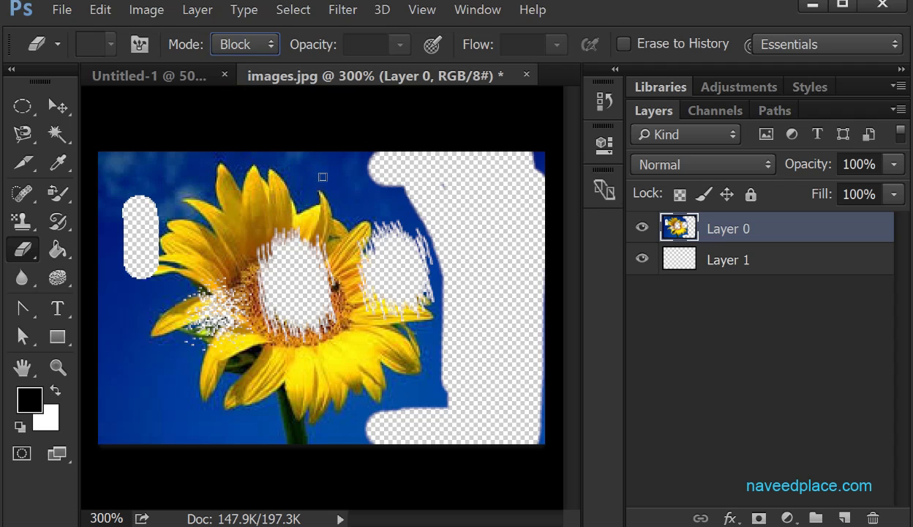
{"action": "left_click_drag", "start_coordinate": [344, 171], "coordinate": [249, 172]}
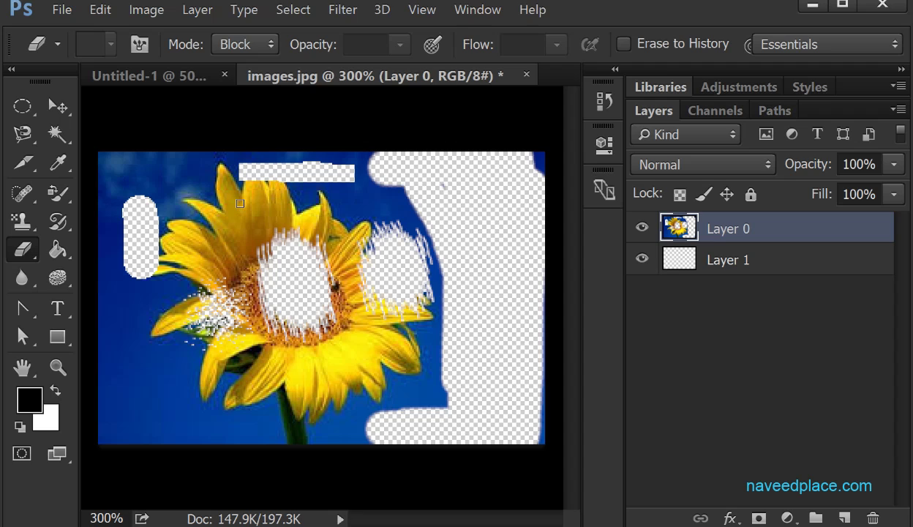
Return the eraser to Brush mode with 10% opacity and partially erase the blue background in the image's lower-left area
{"action": "left_click", "coordinate": [235, 49]}
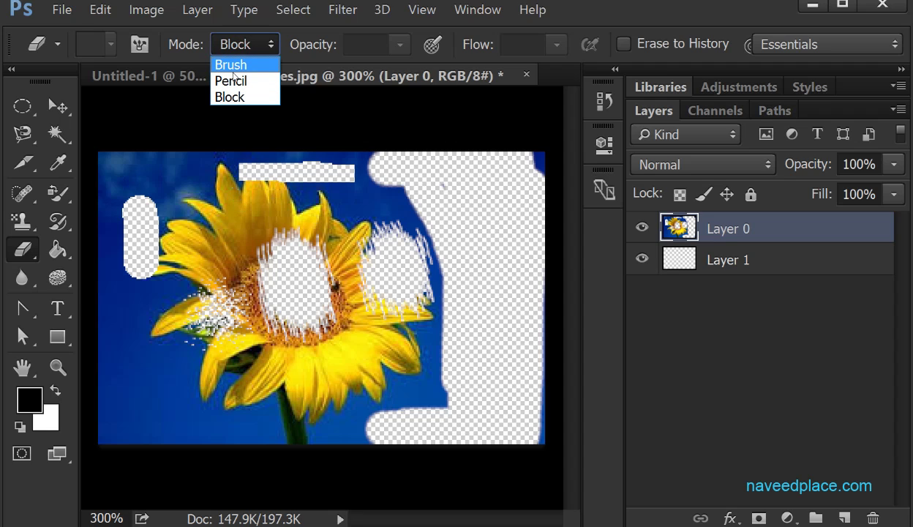
{"action": "left_click", "coordinate": [243, 66]}
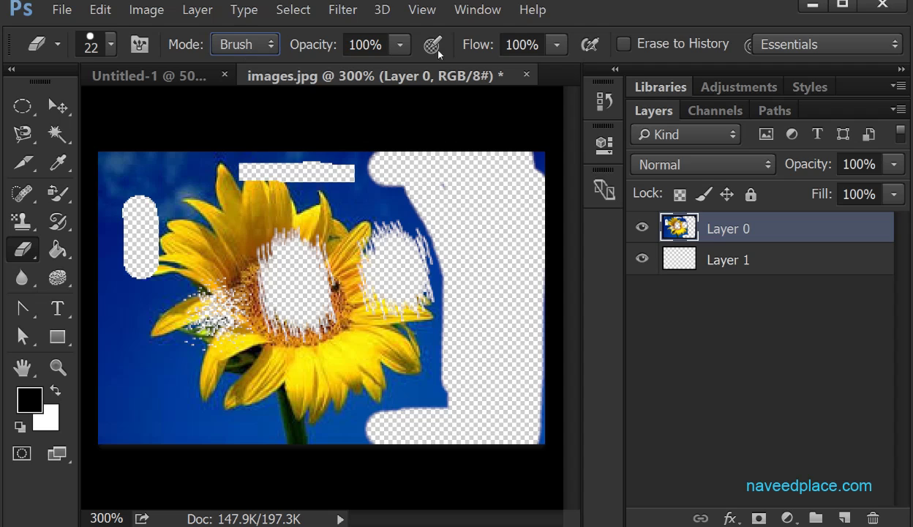
{"action": "left_click", "coordinate": [399, 47]}
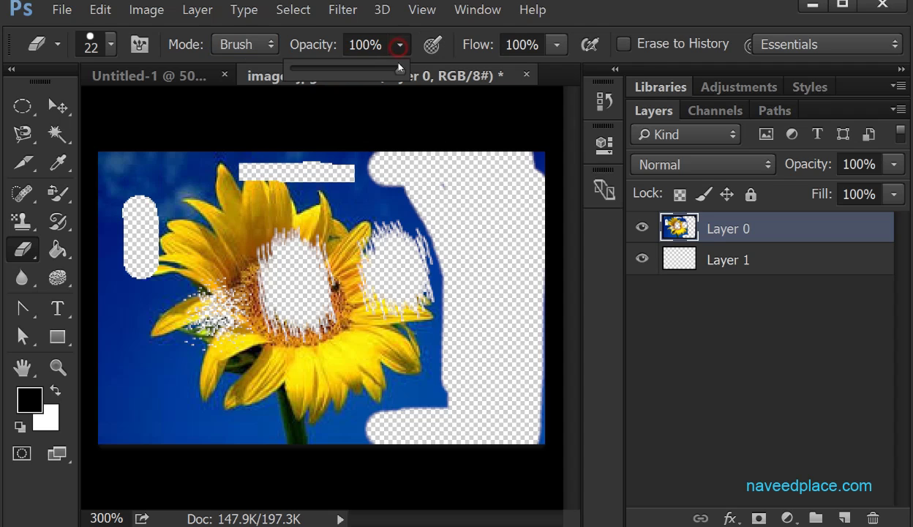
{"action": "left_click_drag", "start_coordinate": [335, 71], "coordinate": [294, 72]}
{"action": "mouse_move", "coordinate": [170, 353]}
{"action": "left_mouse_down"}
{"action": "mouse_move", "coordinate": [163, 429]}
{"action": "mouse_move", "coordinate": [140, 441]}
{"action": "mouse_move", "coordinate": [136, 330]}
{"action": "mouse_move", "coordinate": [129, 412]}
{"action": "left_mouse_up"}
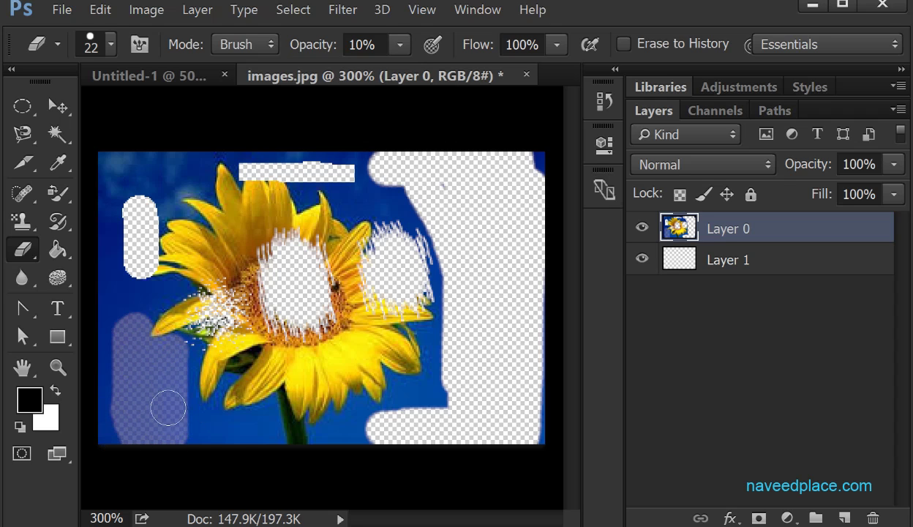
Set the eraser opacity to 100% and completely erase the image's lower-left corner and the background along its left edge
{"action": "left_click", "coordinate": [400, 45]}
{"action": "left_click", "coordinate": [400, 45]}
{"action": "left_click", "coordinate": [400, 44]}
{"action": "left_click_drag", "start_coordinate": [400, 67], "coordinate": [502, 74]}
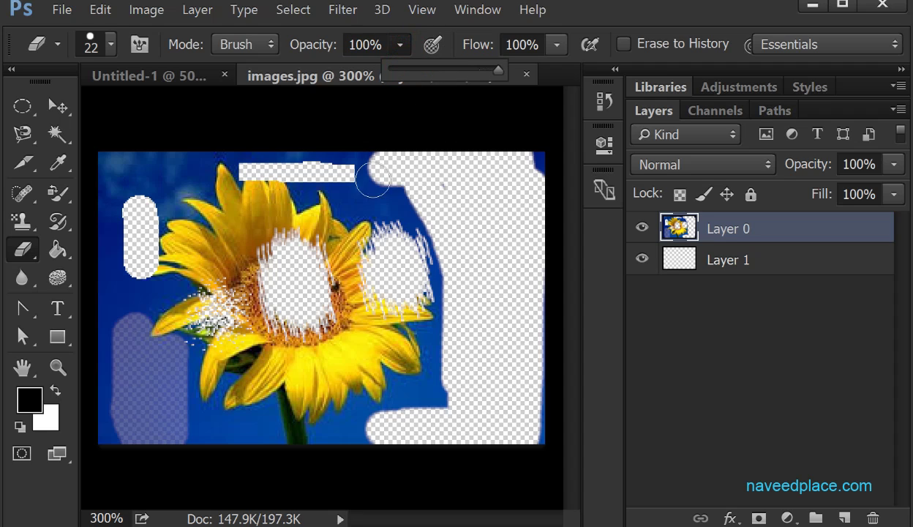
{"action": "mouse_move", "coordinate": [128, 379]}
{"action": "left_mouse_down"}
{"action": "mouse_move", "coordinate": [110, 351]}
{"action": "mouse_move", "coordinate": [108, 434]}
{"action": "mouse_move", "coordinate": [188, 418]}
{"action": "mouse_move", "coordinate": [223, 423]}
{"action": "left_mouse_up"}
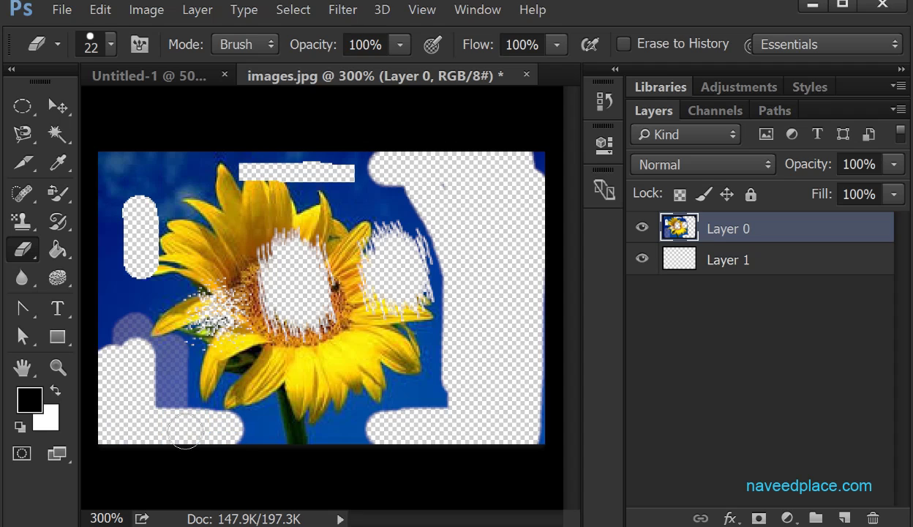
{"action": "left_click", "coordinate": [400, 45]}
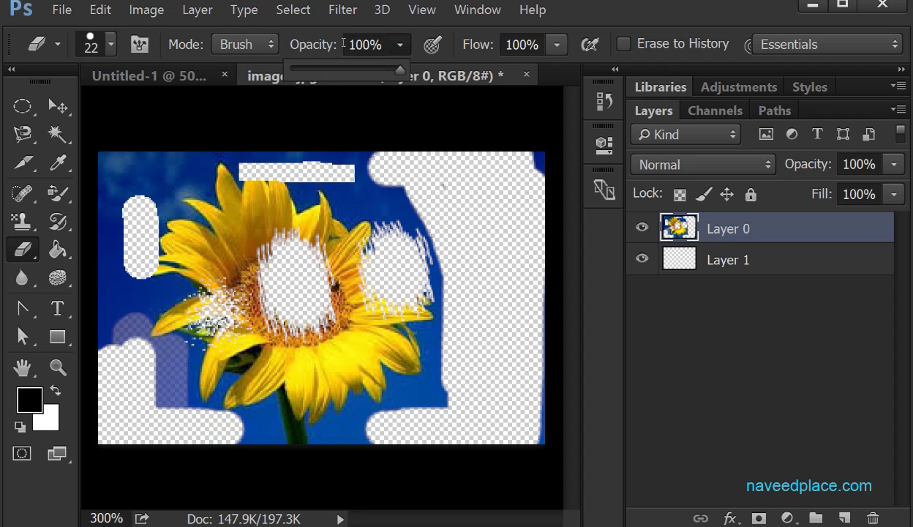
{"action": "left_click_drag", "start_coordinate": [372, 44], "coordinate": [347, 45]}
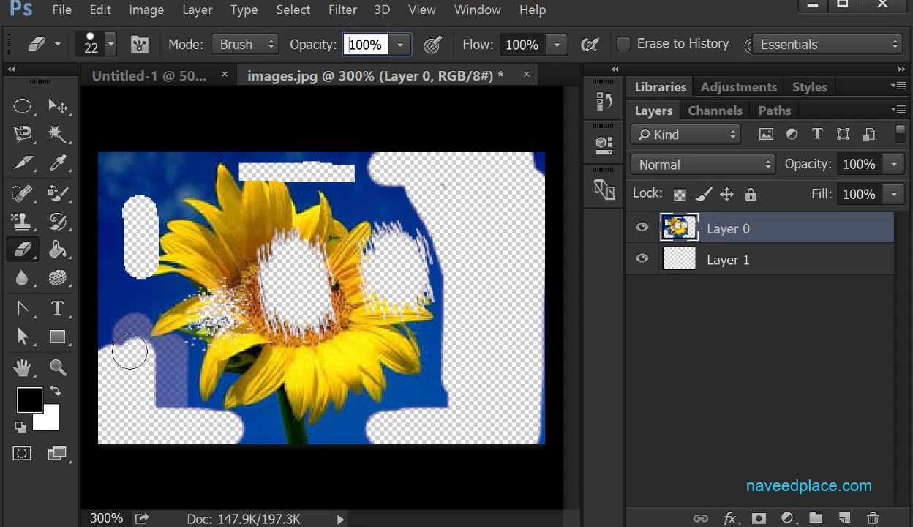
{"action": "mouse_move", "coordinate": [120, 348]}
{"action": "left_mouse_down"}
{"action": "mouse_move", "coordinate": [112, 163]}
{"action": "mouse_move", "coordinate": [121, 184]}
{"action": "left_mouse_up"}
Set the eraser opacity to 26% and partially erase the sky and petal tips along the image's upper edge
{"action": "left_click", "coordinate": [408, 54]}
{"action": "left_click_drag", "start_coordinate": [398, 72], "coordinate": [320, 82]}
{"action": "mouse_move", "coordinate": [133, 202]}
{"action": "left_mouse_down"}
{"action": "mouse_move", "coordinate": [161, 179]}
{"action": "mouse_move", "coordinate": [112, 184]}
{"action": "mouse_move", "coordinate": [120, 167]}
{"action": "mouse_move", "coordinate": [169, 153]}
{"action": "mouse_move", "coordinate": [256, 171]}
{"action": "mouse_move", "coordinate": [178, 172]}
{"action": "mouse_move", "coordinate": [344, 172]}
{"action": "mouse_move", "coordinate": [285, 180]}
{"action": "left_mouse_up"}
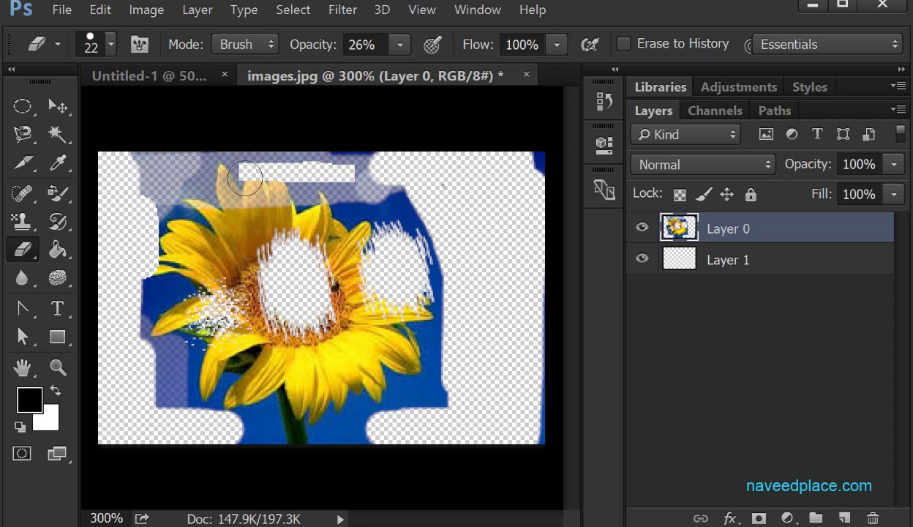
Set the eraser opacity to 100% and completely erase a wide horizontal band across the upper part of the image
{"action": "left_click", "coordinate": [399, 45]}
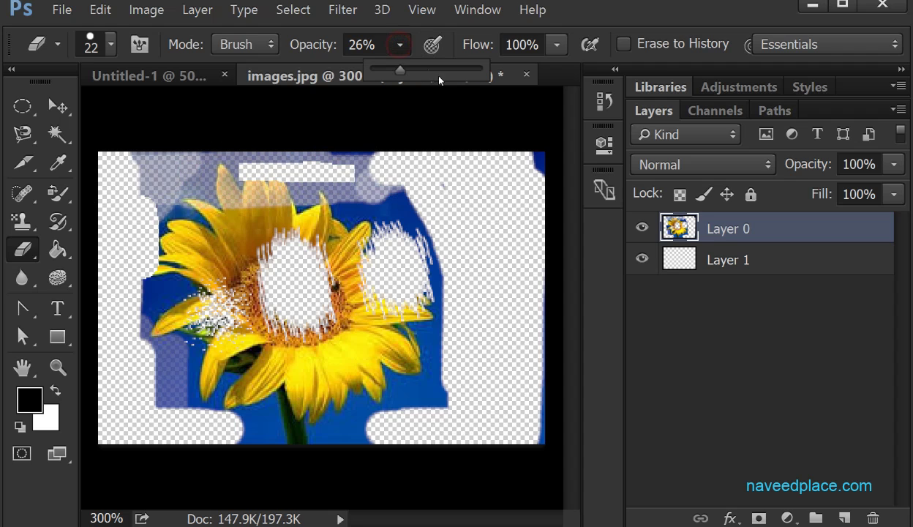
{"action": "left_click_drag", "start_coordinate": [411, 71], "coordinate": [500, 71]}
{"action": "left_click_drag", "start_coordinate": [153, 179], "coordinate": [495, 171]}
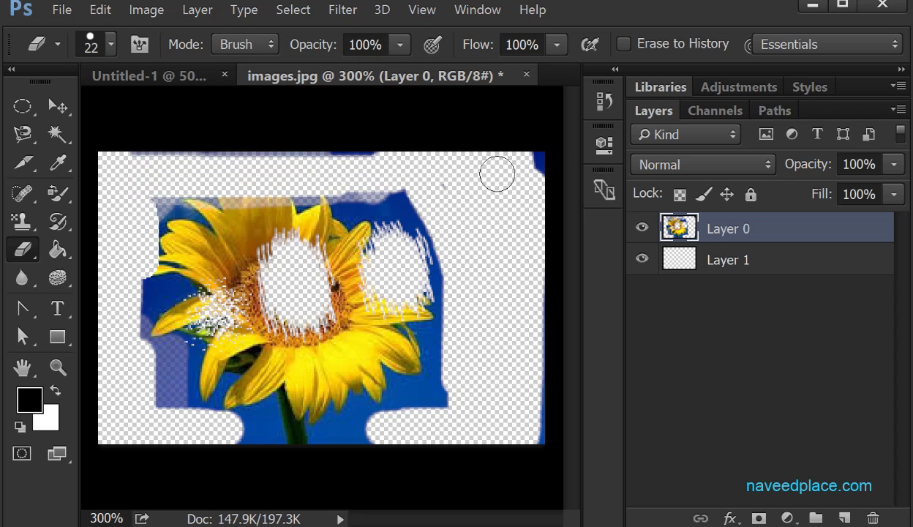
Set the eraser flow to 95% and erase the remaining blue patch in the image's upper-right corner
{"action": "left_click", "coordinate": [559, 46]}
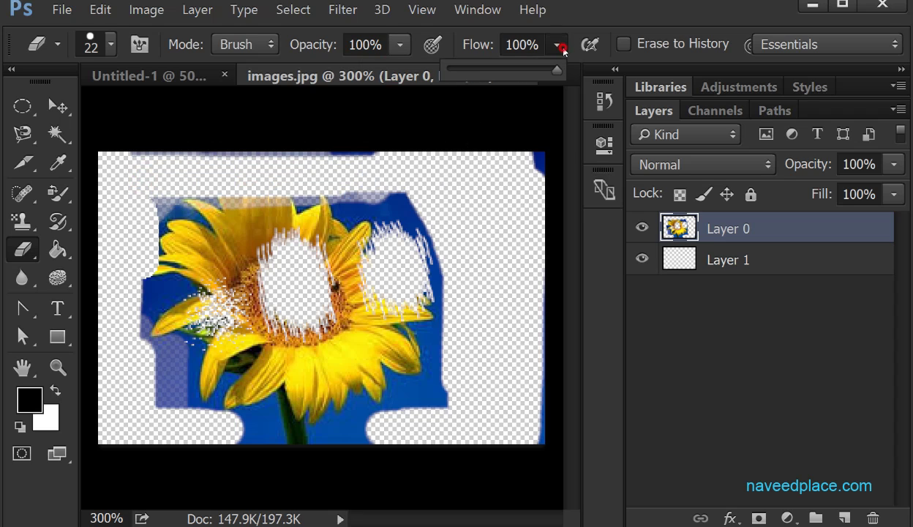
{"action": "left_click_drag", "start_coordinate": [524, 67], "coordinate": [549, 71]}
{"action": "left_click_drag", "start_coordinate": [532, 156], "coordinate": [537, 192]}
Lightly erase the lower petals and stem at 1% flow, and completely erase a wide band below the flower at 100% flow
{"action": "left_click", "coordinate": [556, 45]}
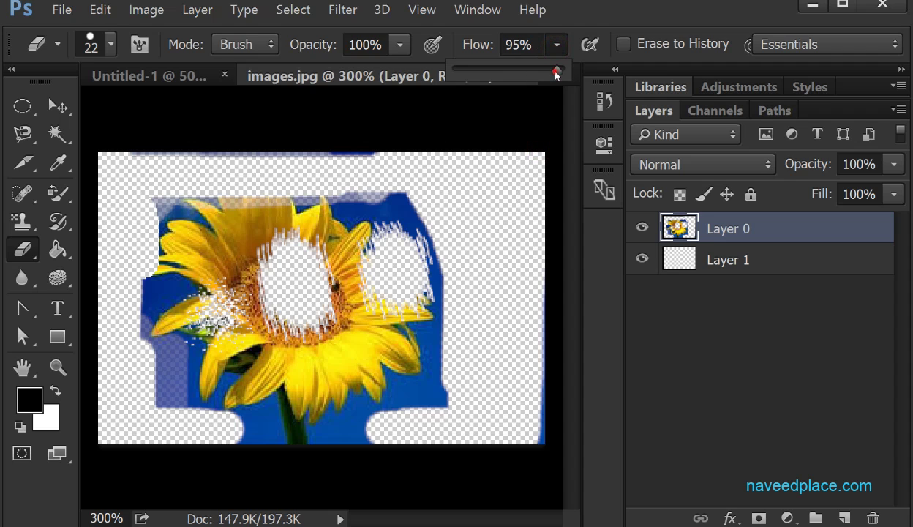
{"action": "mouse_move", "coordinate": [358, 294]}
{"action": "left_mouse_down"}
{"action": "mouse_move", "coordinate": [394, 308]}
{"action": "mouse_move", "coordinate": [331, 348]}
{"action": "mouse_move", "coordinate": [232, 380]}
{"action": "mouse_move", "coordinate": [301, 408]}
{"action": "mouse_move", "coordinate": [256, 404]}
{"action": "left_mouse_up"}
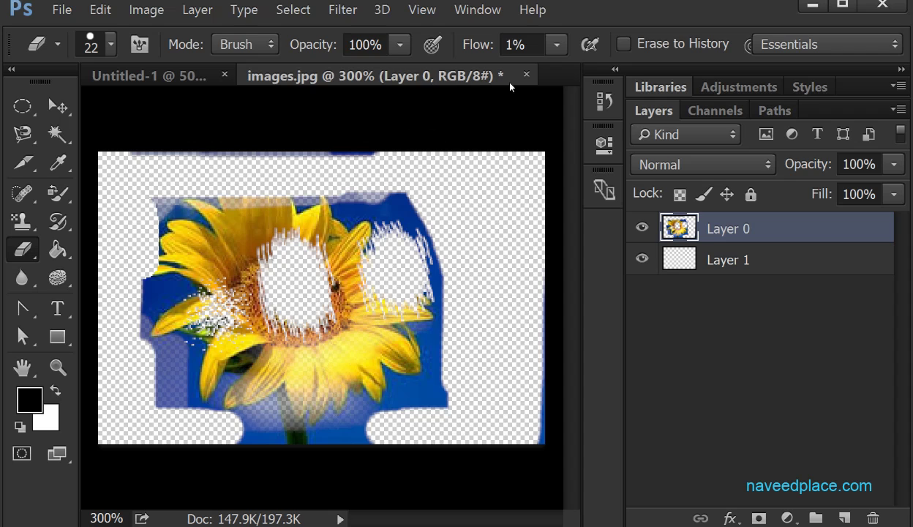
{"action": "left_click", "coordinate": [556, 45]}
{"action": "left_click_drag", "start_coordinate": [557, 69], "coordinate": [658, 73]}
{"action": "mouse_move", "coordinate": [170, 393]}
{"action": "left_mouse_down"}
{"action": "mouse_move", "coordinate": [349, 406]}
{"action": "mouse_move", "coordinate": [330, 425]}
{"action": "mouse_move", "coordinate": [213, 413]}
{"action": "left_mouse_up"}
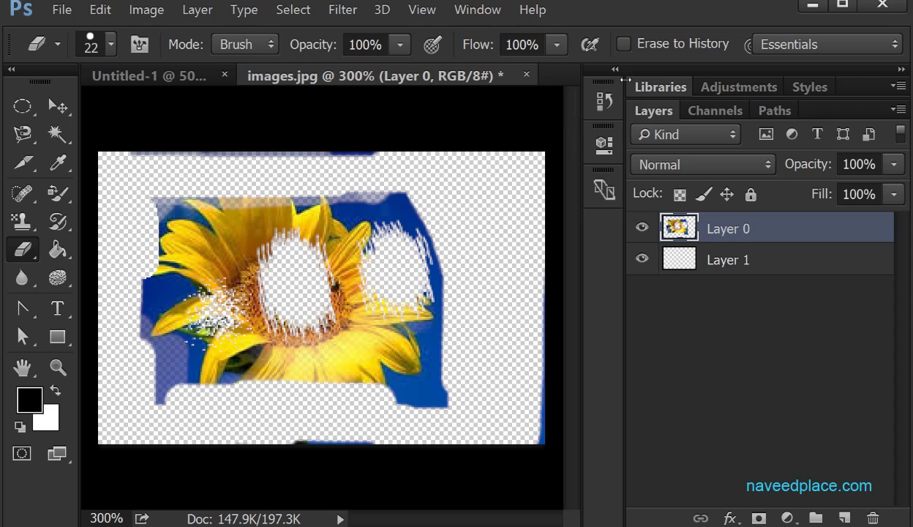
Enable Erase to History and restore the erased background, petals and flower centre with the Eraser Tool
{"action": "mouse_move", "coordinate": [458, 259]}
{"action": "left_mouse_down"}
{"action": "mouse_move", "coordinate": [445, 286]}
{"action": "mouse_move", "coordinate": [446, 234]}
{"action": "mouse_move", "coordinate": [455, 392]}
{"action": "mouse_move", "coordinate": [459, 201]}
{"action": "mouse_move", "coordinate": [496, 223]}
{"action": "mouse_move", "coordinate": [501, 409]}
{"action": "mouse_move", "coordinate": [525, 189]}
{"action": "mouse_move", "coordinate": [526, 451]}
{"action": "mouse_move", "coordinate": [529, 341]}
{"action": "mouse_move", "coordinate": [278, 411]}
{"action": "mouse_move", "coordinate": [297, 409]}
{"action": "mouse_move", "coordinate": [194, 414]}
{"action": "mouse_move", "coordinate": [124, 439]}
{"action": "mouse_move", "coordinate": [172, 438]}
{"action": "mouse_move", "coordinate": [183, 408]}
{"action": "mouse_move", "coordinate": [173, 398]}
{"action": "mouse_move", "coordinate": [93, 413]}
{"action": "mouse_move", "coordinate": [98, 362]}
{"action": "mouse_move", "coordinate": [16, 336]}
{"action": "mouse_move", "coordinate": [154, 385]}
{"action": "mouse_move", "coordinate": [192, 344]}
{"action": "left_mouse_up"}
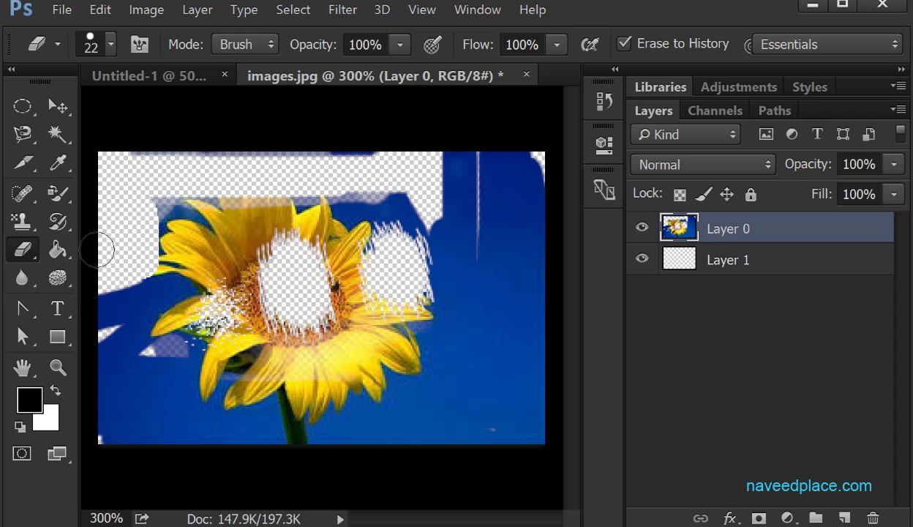
{"action": "right_click", "coordinate": [22, 249]}
{"action": "left_click", "coordinate": [110, 249]}
{"action": "mouse_move", "coordinate": [345, 298]}
{"action": "left_mouse_down"}
{"action": "mouse_move", "coordinate": [373, 287]}
{"action": "mouse_move", "coordinate": [183, 314]}
{"action": "mouse_move", "coordinate": [146, 337]}
{"action": "left_mouse_up"}
{"action": "mouse_move", "coordinate": [242, 351]}
{"action": "left_mouse_down"}
{"action": "mouse_move", "coordinate": [365, 322]}
{"action": "mouse_move", "coordinate": [438, 225]}
{"action": "mouse_move", "coordinate": [263, 196]}
{"action": "mouse_move", "coordinate": [500, 196]}
{"action": "mouse_move", "coordinate": [286, 199]}
{"action": "left_mouse_up"}
Erase a horizontal band over the upper petals with Erase to History off, and restore the whole upper area with it on
{"action": "left_click", "coordinate": [672, 43]}
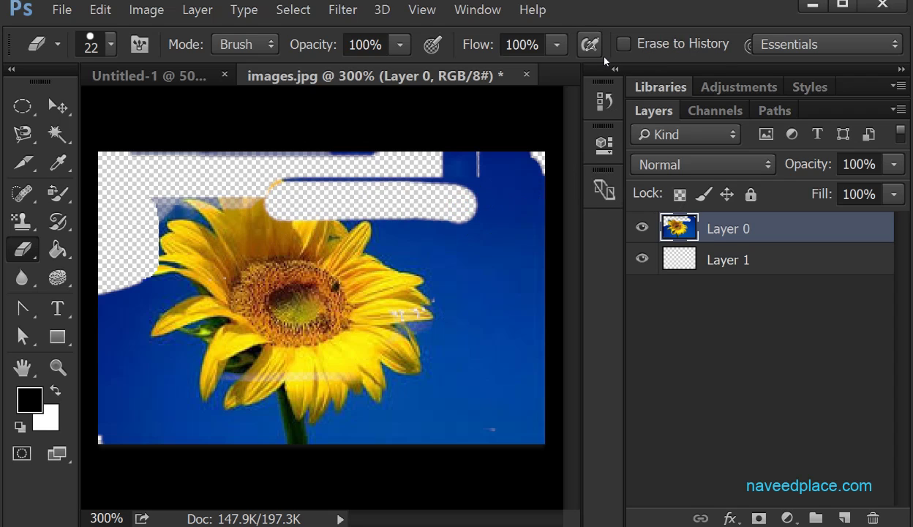
{"action": "left_click", "coordinate": [642, 46]}
{"action": "mouse_move", "coordinate": [338, 195]}
{"action": "left_mouse_down"}
{"action": "mouse_move", "coordinate": [403, 208]}
{"action": "mouse_move", "coordinate": [234, 200]}
{"action": "mouse_move", "coordinate": [128, 267]}
{"action": "mouse_move", "coordinate": [160, 256]}
{"action": "mouse_move", "coordinate": [122, 291]}
{"action": "mouse_move", "coordinate": [115, 247]}
{"action": "mouse_move", "coordinate": [112, 287]}
{"action": "mouse_move", "coordinate": [201, 192]}
{"action": "mouse_move", "coordinate": [108, 206]}
{"action": "mouse_move", "coordinate": [187, 197]}
{"action": "mouse_move", "coordinate": [156, 159]}
{"action": "mouse_move", "coordinate": [168, 155]}
{"action": "mouse_move", "coordinate": [117, 163]}
{"action": "mouse_move", "coordinate": [108, 149]}
{"action": "mouse_move", "coordinate": [82, 179]}
{"action": "mouse_move", "coordinate": [153, 248]}
{"action": "mouse_move", "coordinate": [272, 214]}
{"action": "mouse_move", "coordinate": [352, 212]}
{"action": "left_mouse_up"}
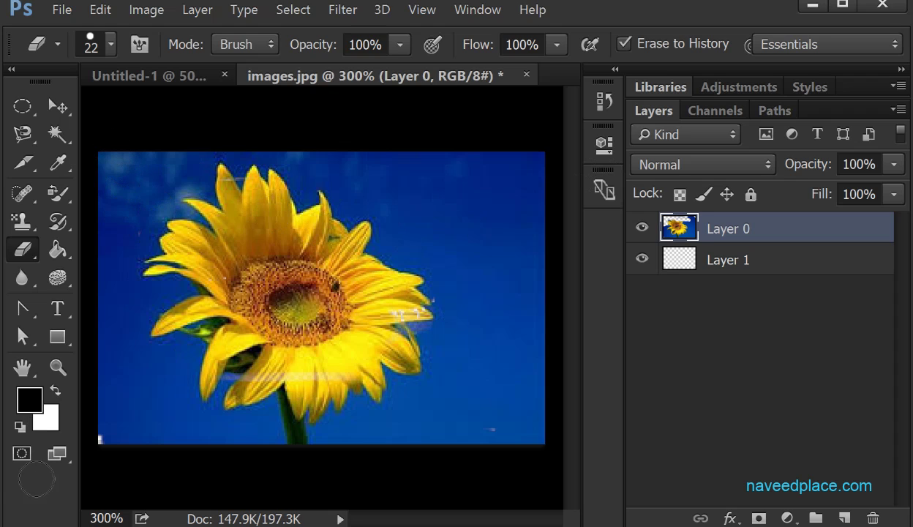
Select the Background Eraser Tool and erase a vertical strip of sky to the right of the flower
{"action": "right_click", "coordinate": [23, 249]}
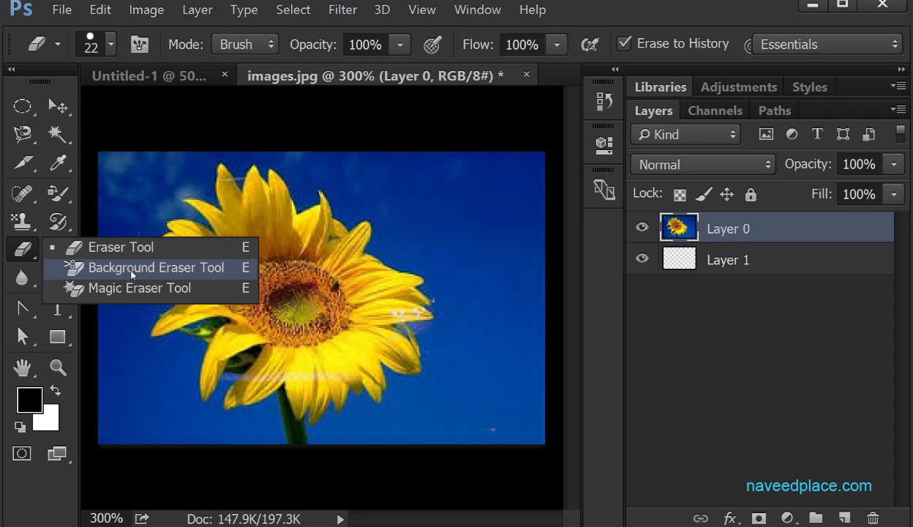
{"action": "left_click", "coordinate": [131, 273]}
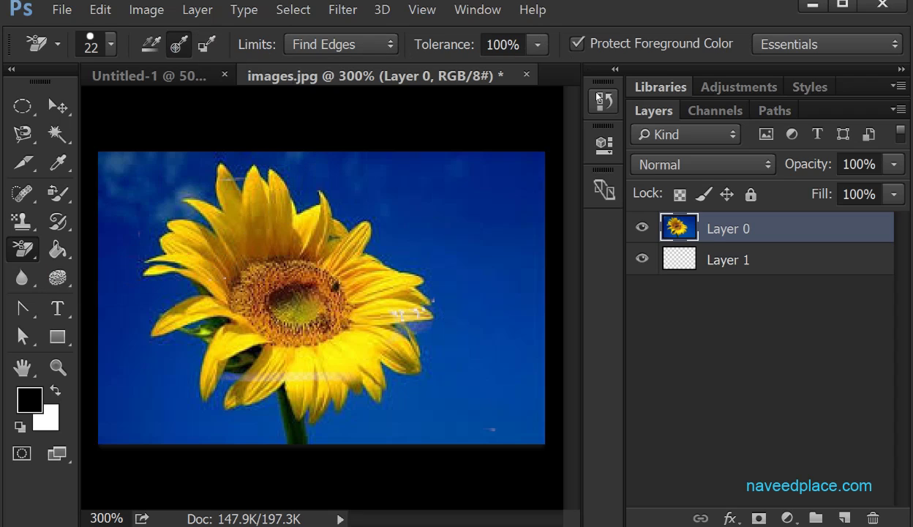
{"action": "left_click", "coordinate": [111, 46]}
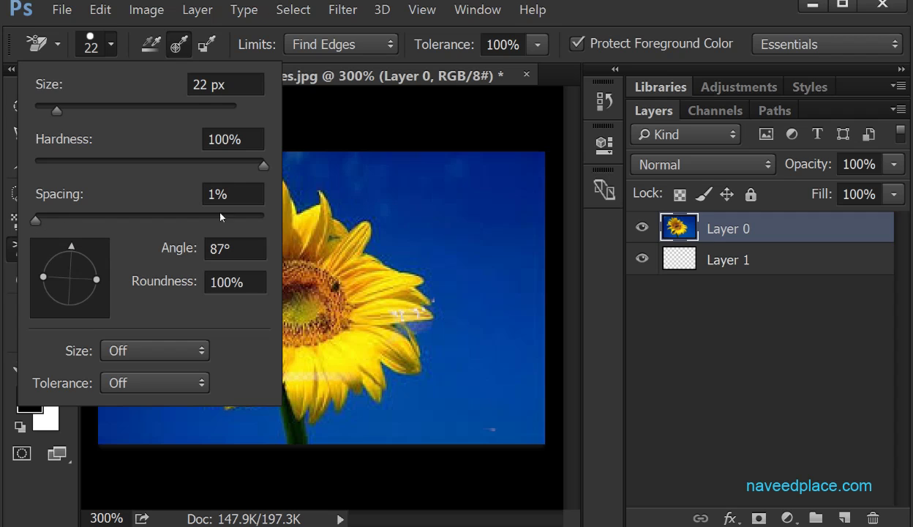
{"action": "mouse_move", "coordinate": [445, 181]}
{"action": "left_mouse_down"}
{"action": "mouse_move", "coordinate": [449, 263]}
{"action": "mouse_move", "coordinate": [448, 242]}
{"action": "left_mouse_up"}
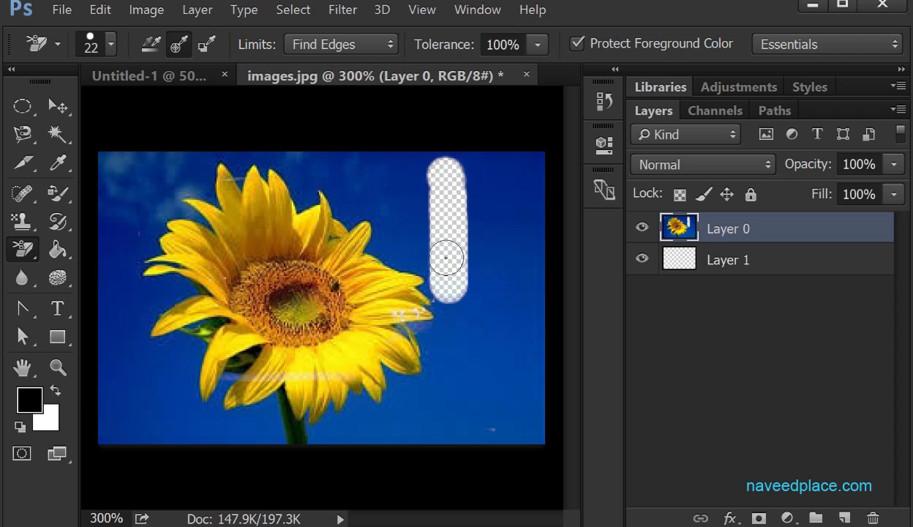
Set the background eraser's spacing to 62% and erase a diagonal strip of sky beside the lower-right petals
{"action": "left_click", "coordinate": [111, 46]}
{"action": "left_click_drag", "start_coordinate": [47, 217], "coordinate": [94, 222]}
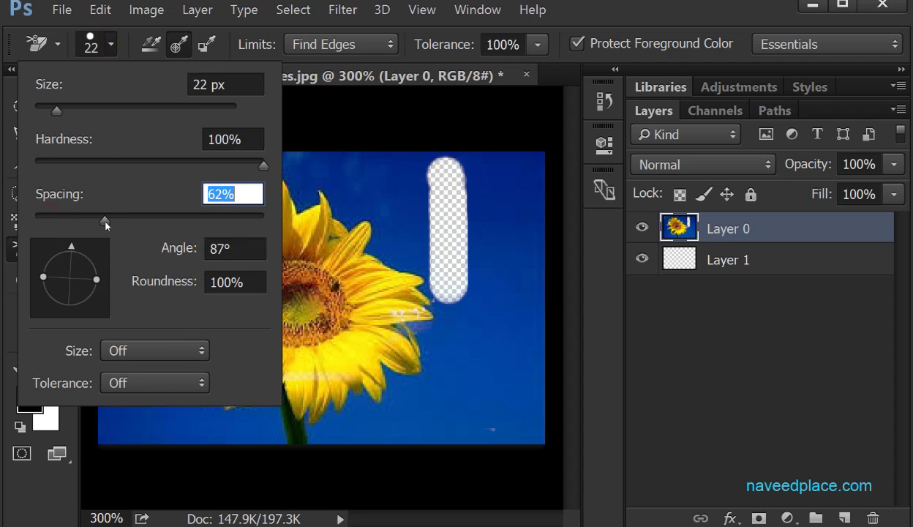
{"action": "left_click_drag", "start_coordinate": [408, 385], "coordinate": [479, 338]}
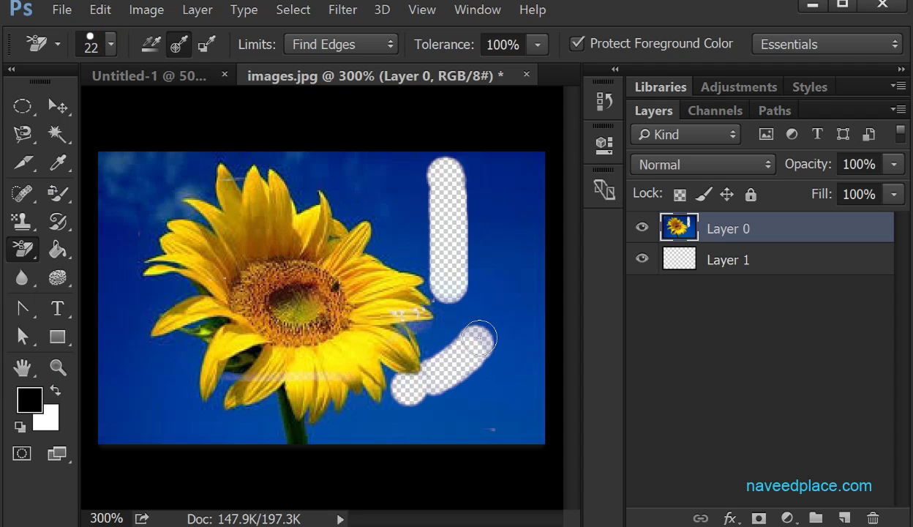
Set the brush spacing to 25% and erase vertical strips of sky near the right edge, above the flower and near the left edge
{"action": "left_click", "coordinate": [111, 46]}
{"action": "left_click_drag", "start_coordinate": [103, 219], "coordinate": [64, 220]}
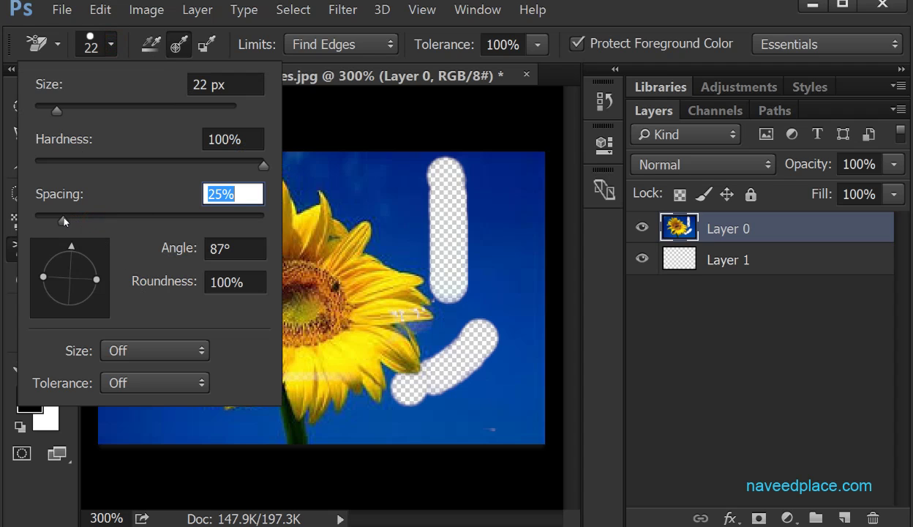
{"action": "mouse_move", "coordinate": [486, 350]}
{"action": "left_mouse_down"}
{"action": "mouse_move", "coordinate": [501, 375]}
{"action": "mouse_move", "coordinate": [511, 306]}
{"action": "mouse_move", "coordinate": [504, 167]}
{"action": "left_mouse_up"}
{"action": "left_click", "coordinate": [346, 159]}
{"action": "left_click_drag", "start_coordinate": [350, 176], "coordinate": [355, 249]}
{"action": "left_click_drag", "start_coordinate": [128, 163], "coordinate": [130, 311]}
{"action": "left_click_drag", "start_coordinate": [125, 252], "coordinate": [128, 336]}
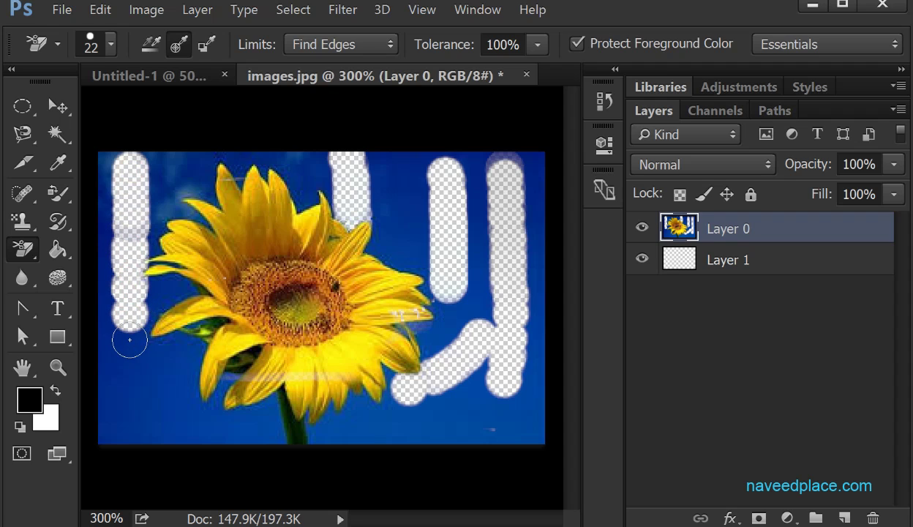
Set the brush spacing to 100% and erase a horizontal strip in the image's lower-left corner
{"action": "left_click", "coordinate": [110, 44]}
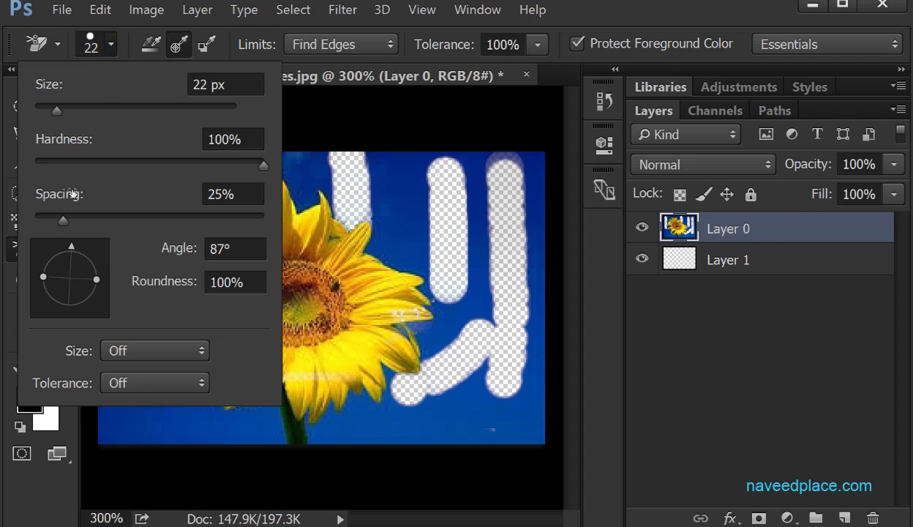
{"action": "left_click_drag", "start_coordinate": [67, 220], "coordinate": [113, 223]}
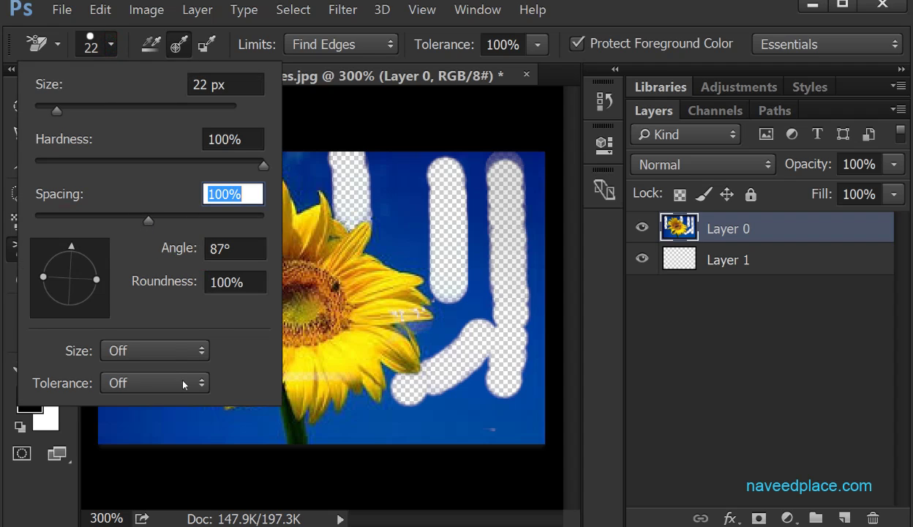
{"action": "left_click_drag", "start_coordinate": [128, 424], "coordinate": [250, 432]}
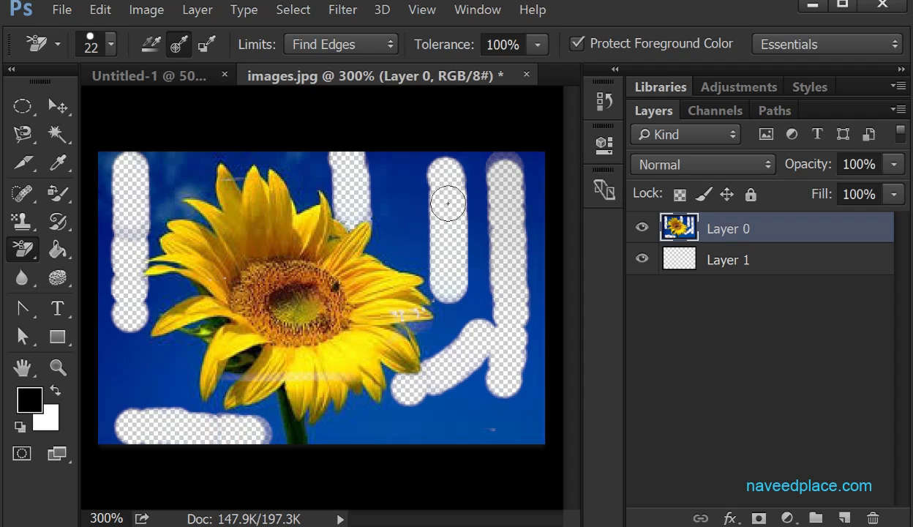
Erase separate round spots and short strips along the image's upper edge and to the right of the stem
{"action": "left_click", "coordinate": [110, 46]}
{"action": "left_click", "coordinate": [331, 165]}
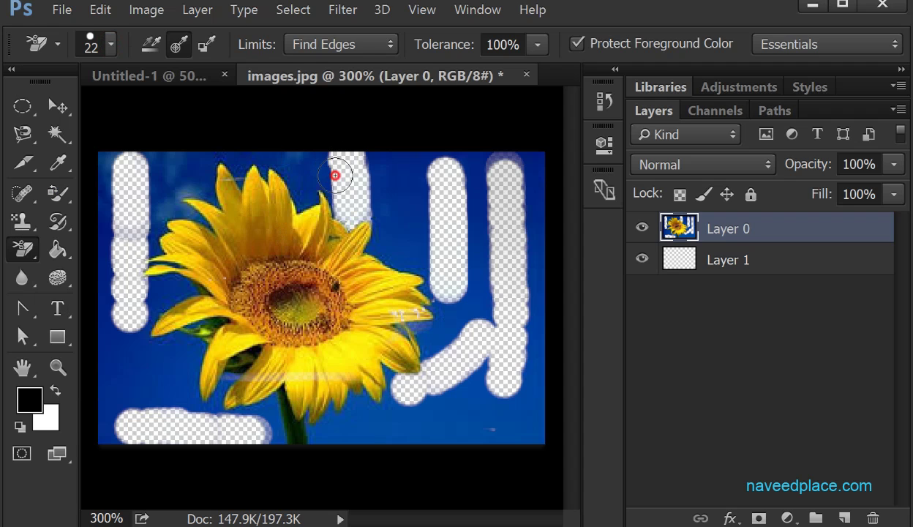
{"action": "mouse_move", "coordinate": [160, 171]}
{"action": "left_mouse_down"}
{"action": "mouse_move", "coordinate": [184, 171]}
{"action": "mouse_move", "coordinate": [173, 172]}
{"action": "mouse_move", "coordinate": [244, 168]}
{"action": "left_mouse_up"}
{"action": "left_click_drag", "start_coordinate": [173, 169], "coordinate": [231, 169]}
{"action": "left_click", "coordinate": [175, 171]}
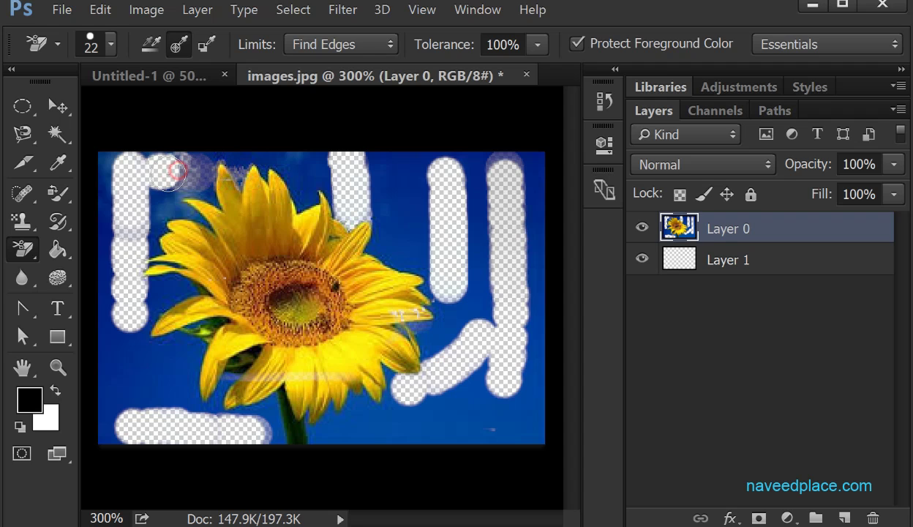
{"action": "left_click", "coordinate": [201, 173]}
{"action": "left_click", "coordinate": [237, 172]}
{"action": "left_click", "coordinate": [271, 172]}
{"action": "left_click", "coordinate": [307, 171]}
{"action": "left_click_drag", "start_coordinate": [398, 171], "coordinate": [395, 202]}
{"action": "mouse_move", "coordinate": [545, 173]}
{"action": "left_mouse_down"}
{"action": "mouse_move", "coordinate": [534, 174]}
{"action": "mouse_move", "coordinate": [540, 204]}
{"action": "mouse_move", "coordinate": [530, 213]}
{"action": "left_mouse_up"}
{"action": "left_click", "coordinate": [366, 424]}
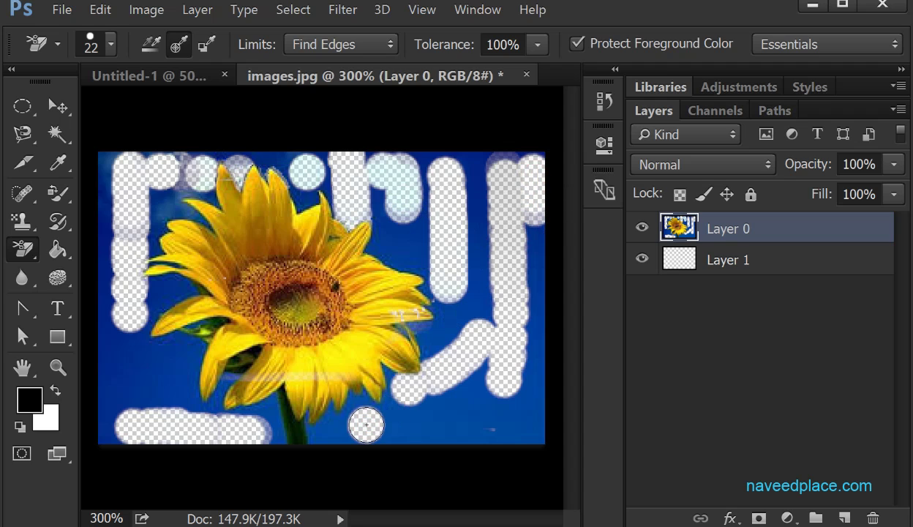
{"action": "left_click_drag", "start_coordinate": [403, 425], "coordinate": [421, 425]}
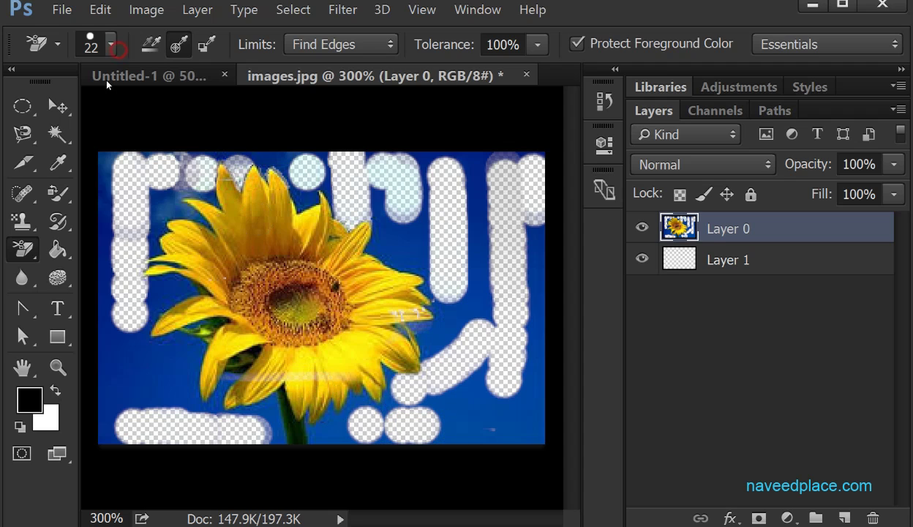
Set the brush spacing to 1% and erase the blue background in the image's lower-right area
{"action": "left_click", "coordinate": [113, 44]}
{"action": "left_click_drag", "start_coordinate": [145, 219], "coordinate": [133, 223]}
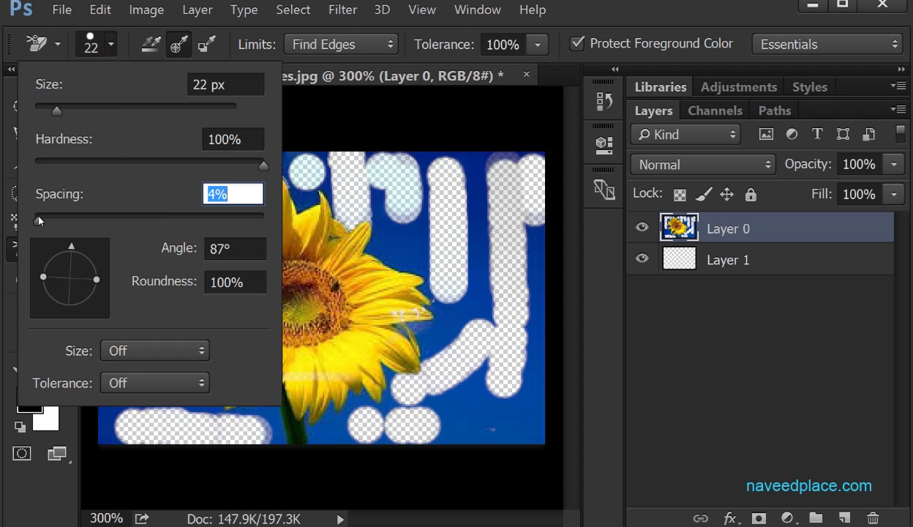
{"action": "left_click_drag", "start_coordinate": [37, 218], "coordinate": [34, 218]}
{"action": "mouse_move", "coordinate": [459, 415]}
{"action": "left_mouse_down"}
{"action": "mouse_move", "coordinate": [504, 418]}
{"action": "mouse_move", "coordinate": [474, 400]}
{"action": "mouse_move", "coordinate": [445, 401]}
{"action": "left_mouse_up"}
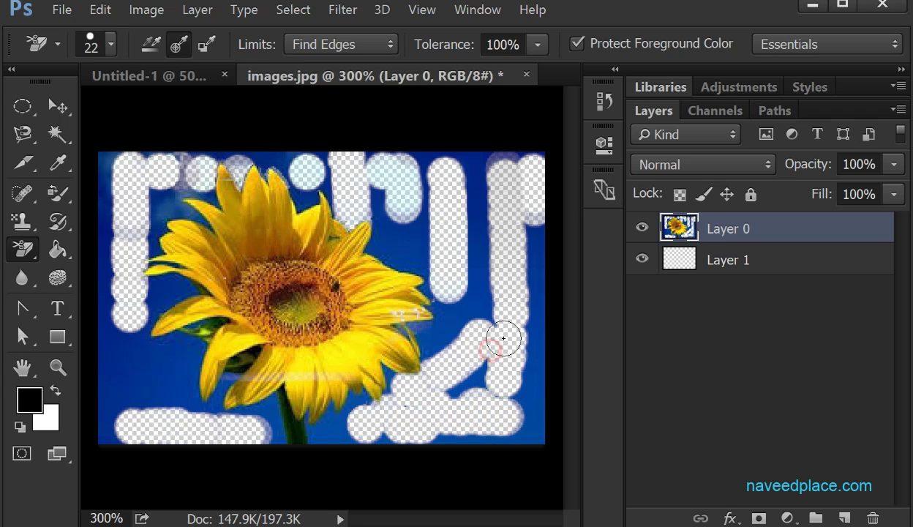
{"action": "left_click_drag", "start_coordinate": [514, 406], "coordinate": [524, 299]}
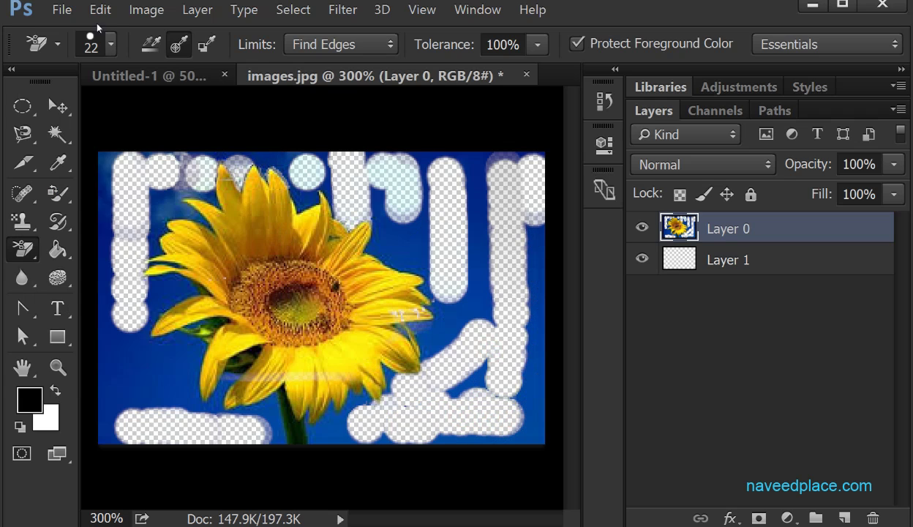
Rotate the background eraser's brush tip, trying an angle of 99°
{"action": "left_click", "coordinate": [108, 44]}
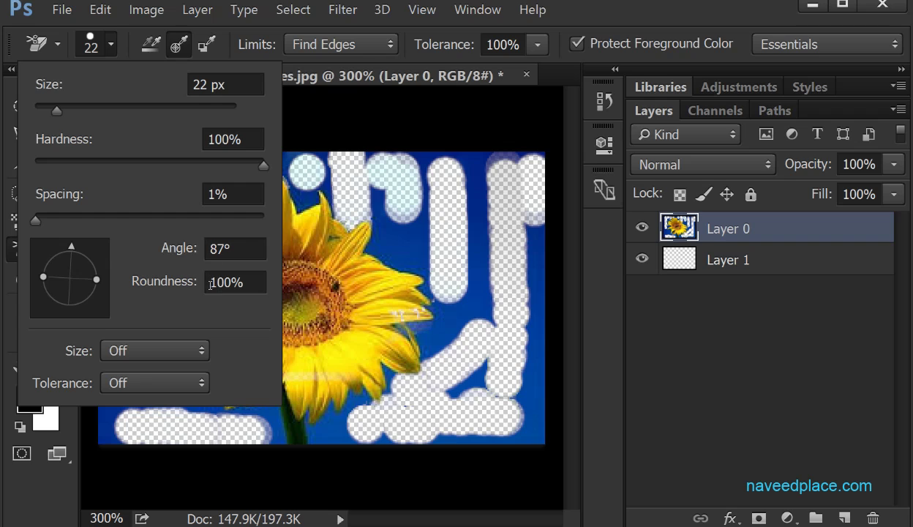
{"action": "mouse_move", "coordinate": [79, 253]}
{"action": "left_mouse_down"}
{"action": "mouse_move", "coordinate": [47, 285]}
{"action": "mouse_move", "coordinate": [79, 267]}
{"action": "mouse_move", "coordinate": [69, 243]}
{"action": "left_mouse_up"}
{"action": "mouse_move", "coordinate": [96, 278]}
{"action": "left_mouse_down"}
{"action": "mouse_move", "coordinate": [73, 281]}
{"action": "mouse_move", "coordinate": [111, 269]}
{"action": "mouse_move", "coordinate": [71, 255]}
{"action": "left_mouse_up"}
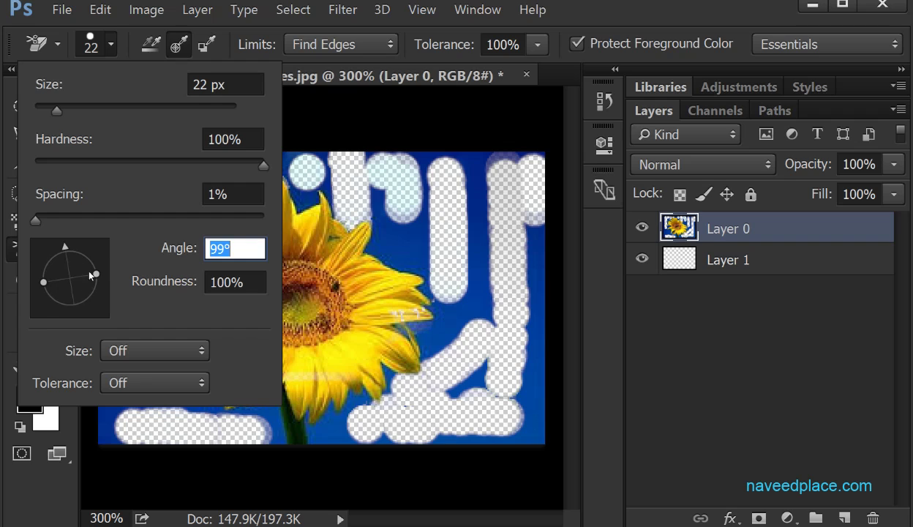
{"action": "mouse_move", "coordinate": [84, 269]}
{"action": "left_mouse_down"}
{"action": "mouse_move", "coordinate": [95, 272]}
{"action": "mouse_move", "coordinate": [64, 242]}
{"action": "mouse_move", "coordinate": [66, 251]}
{"action": "mouse_move", "coordinate": [68, 243]}
{"action": "left_mouse_up"}
{"action": "left_click", "coordinate": [397, 241]}
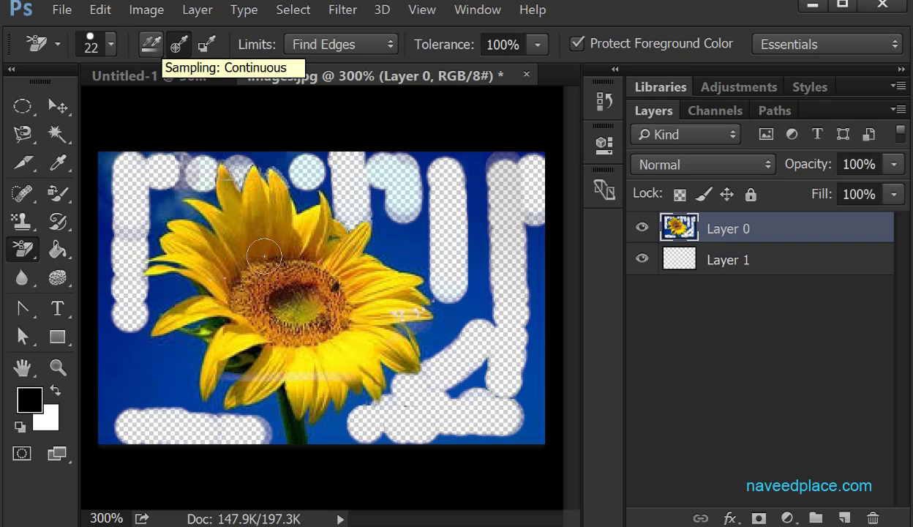
Undo all the Background Eraser strokes and the last Erase to History restorations along the image's upper edge
{"action": "key", "text": "ctrl+alt+z"}
{"action": "key", "text": "ctrl+alt+z"}
{"action": "key", "text": "ctrl+alt+z"}
{"action": "key", "text": "ctrl+alt+z"}
{"action": "key", "text": "ctrl+alt+z"}
{"action": "key", "text": "ctrl+alt+z"}
{"action": "key", "text": "ctrl+alt+z"}
{"action": "key", "text": "ctrl+alt+z"}
{"action": "key", "text": "ctrl+alt+z"}
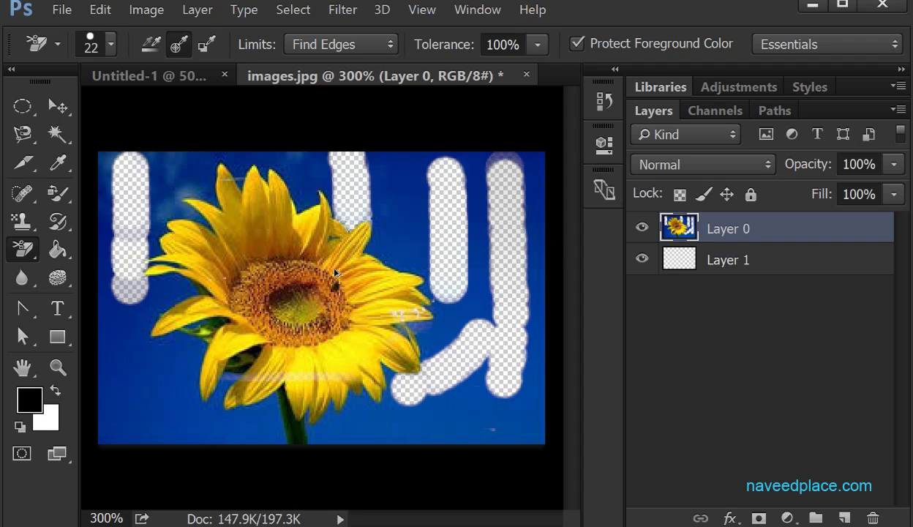
{"action": "key", "text": "ctrl+alt+z"}
{"action": "key", "text": "ctrl+alt+z"}
{"action": "key", "text": "ctrl+alt+z"}
{"action": "key", "text": "ctrl+alt+z"}
{"action": "key", "text": "ctrl+alt+z"}
{"action": "key", "text": "ctrl+alt+z"}
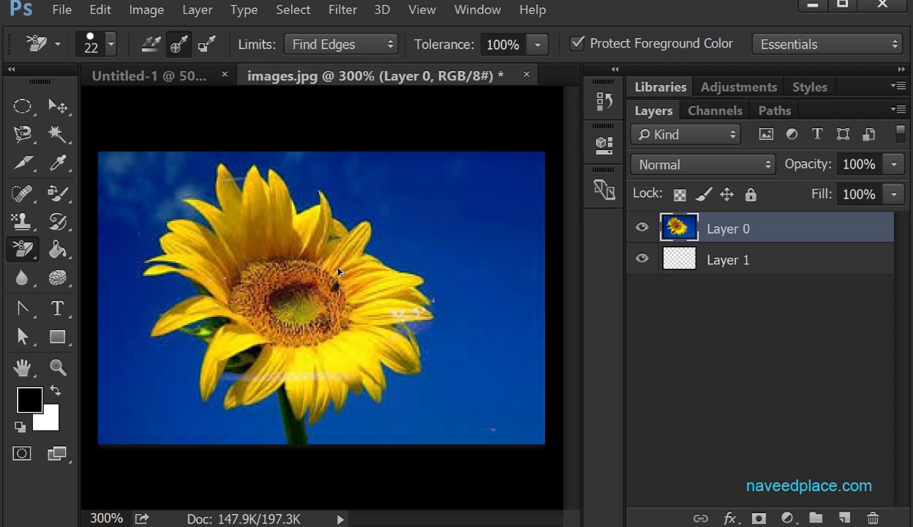
{"action": "key", "text": "ctrl+shift+z"}
{"action": "key", "text": "ctrl+shift+z"}
{"action": "key", "text": "ctrl+shift+z"}
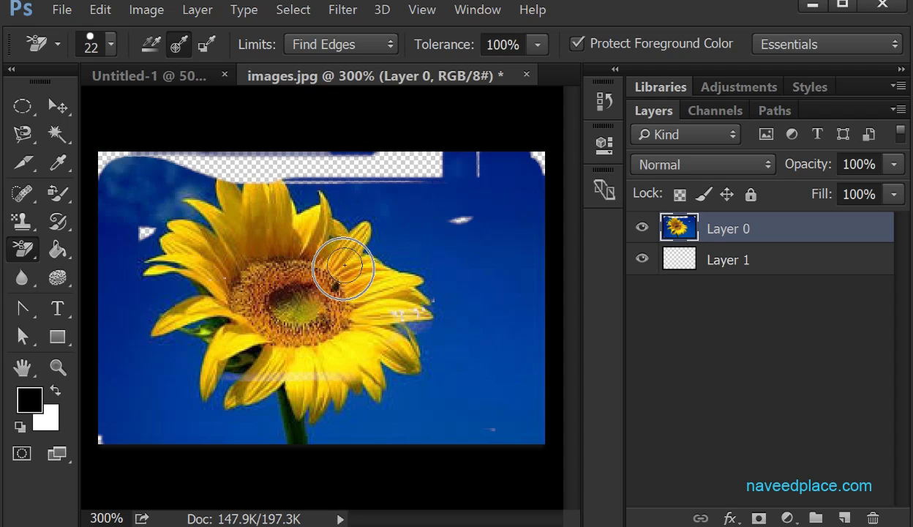
Try Continuous sampling, switch to Once, and erase the blue background around the flower's left and lower sides
{"action": "left_click", "coordinate": [151, 46]}
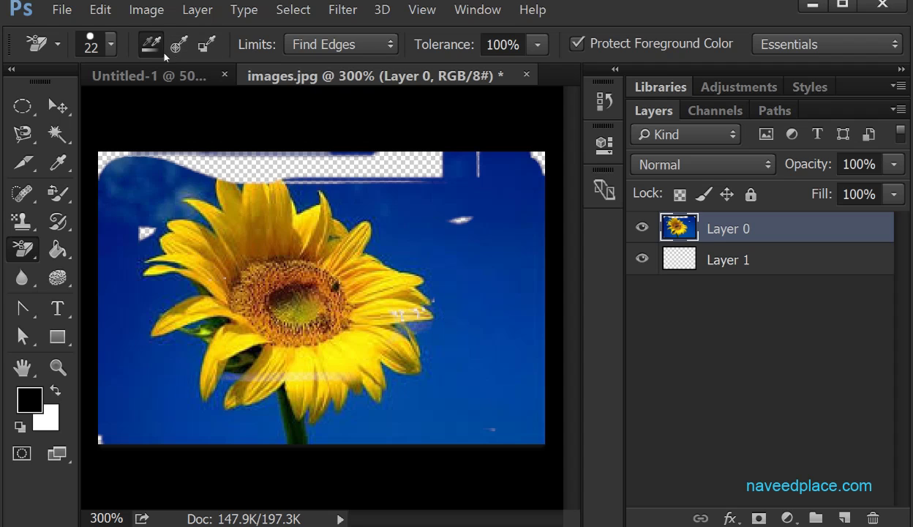
{"action": "left_click", "coordinate": [178, 49]}
{"action": "left_click", "coordinate": [495, 240]}
{"action": "left_click_drag", "start_coordinate": [495, 240], "coordinate": [493, 240]}
{"action": "mouse_move", "coordinate": [415, 240]}
{"action": "left_mouse_down"}
{"action": "mouse_move", "coordinate": [233, 333]}
{"action": "mouse_move", "coordinate": [315, 359]}
{"action": "mouse_move", "coordinate": [372, 391]}
{"action": "mouse_move", "coordinate": [367, 412]}
{"action": "mouse_move", "coordinate": [424, 424]}
{"action": "mouse_move", "coordinate": [333, 431]}
{"action": "mouse_move", "coordinate": [112, 243]}
{"action": "mouse_move", "coordinate": [117, 364]}
{"action": "mouse_move", "coordinate": [133, 359]}
{"action": "mouse_move", "coordinate": [159, 406]}
{"action": "mouse_move", "coordinate": [117, 352]}
{"action": "mouse_move", "coordinate": [187, 338]}
{"action": "left_mouse_up"}
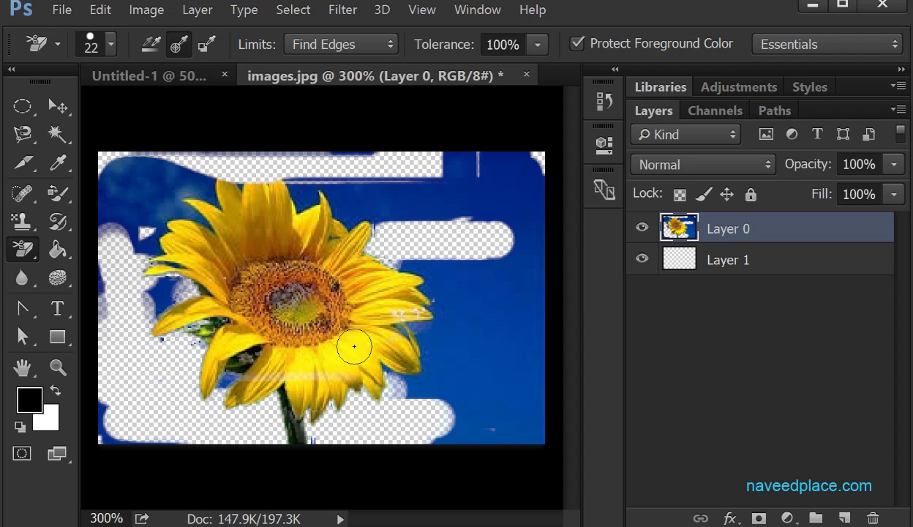
Undo the latest background erasing and one more earlier restoration in the upper-left area
{"action": "key", "text": "ctrl+alt+z"}
{"action": "key", "text": "ctrl+alt+z"}
{"action": "key", "text": "shift+ctrl+z"}
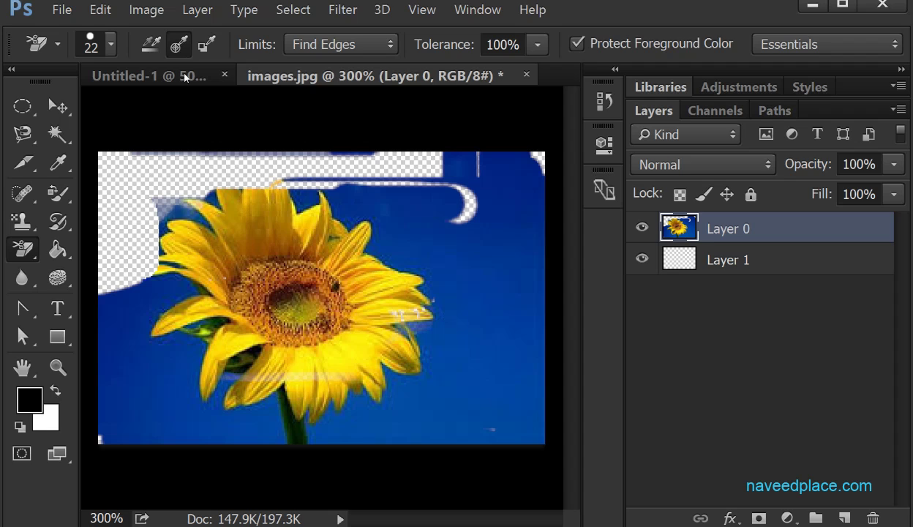
Erase the blue background around the sunflower with the Background Eraser in Once sampling, sweeping around and across the flower
{"action": "left_click", "coordinate": [496, 246]}
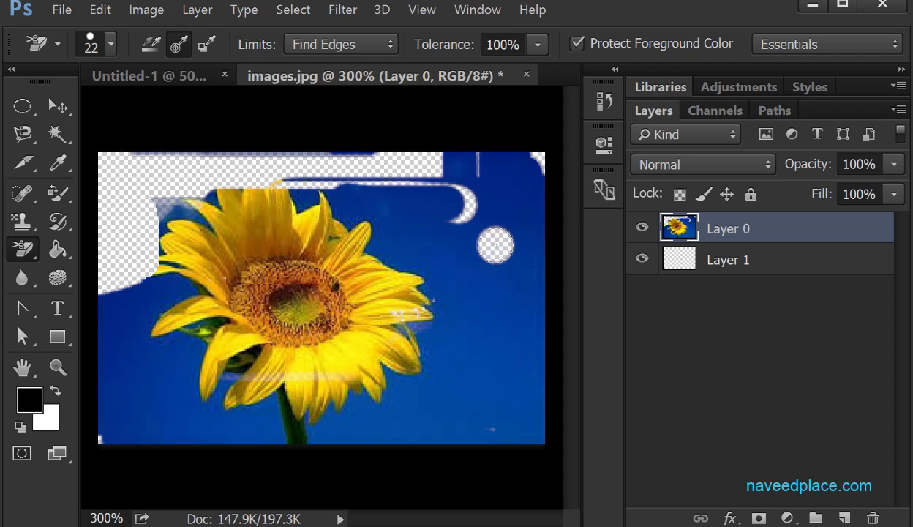
{"action": "mouse_move", "coordinate": [499, 255]}
{"action": "left_mouse_down"}
{"action": "mouse_move", "coordinate": [521, 265]}
{"action": "mouse_move", "coordinate": [515, 430]}
{"action": "mouse_move", "coordinate": [401, 319]}
{"action": "left_mouse_up"}
{"action": "mouse_move", "coordinate": [217, 254]}
{"action": "left_mouse_down"}
{"action": "mouse_move", "coordinate": [264, 321]}
{"action": "mouse_move", "coordinate": [455, 382]}
{"action": "mouse_move", "coordinate": [359, 422]}
{"action": "mouse_move", "coordinate": [492, 433]}
{"action": "mouse_move", "coordinate": [347, 415]}
{"action": "mouse_move", "coordinate": [297, 367]}
{"action": "mouse_move", "coordinate": [291, 349]}
{"action": "mouse_move", "coordinate": [359, 300]}
{"action": "mouse_move", "coordinate": [63, 289]}
{"action": "mouse_move", "coordinate": [157, 255]}
{"action": "mouse_move", "coordinate": [450, 287]}
{"action": "mouse_move", "coordinate": [442, 349]}
{"action": "mouse_move", "coordinate": [480, 426]}
{"action": "mouse_move", "coordinate": [488, 371]}
{"action": "mouse_move", "coordinate": [503, 494]}
{"action": "mouse_move", "coordinate": [316, 306]}
{"action": "mouse_move", "coordinate": [187, 316]}
{"action": "left_mouse_up"}
{"action": "mouse_move", "coordinate": [359, 270]}
{"action": "left_mouse_down"}
{"action": "mouse_move", "coordinate": [367, 225]}
{"action": "mouse_move", "coordinate": [76, 212]}
{"action": "mouse_move", "coordinate": [254, 264]}
{"action": "mouse_move", "coordinate": [323, 179]}
{"action": "mouse_move", "coordinate": [569, 179]}
{"action": "mouse_move", "coordinate": [406, 261]}
{"action": "mouse_move", "coordinate": [455, 314]}
{"action": "mouse_move", "coordinate": [455, 330]}
{"action": "mouse_move", "coordinate": [490, 389]}
{"action": "mouse_move", "coordinate": [514, 387]}
{"action": "mouse_move", "coordinate": [513, 324]}
{"action": "left_mouse_up"}
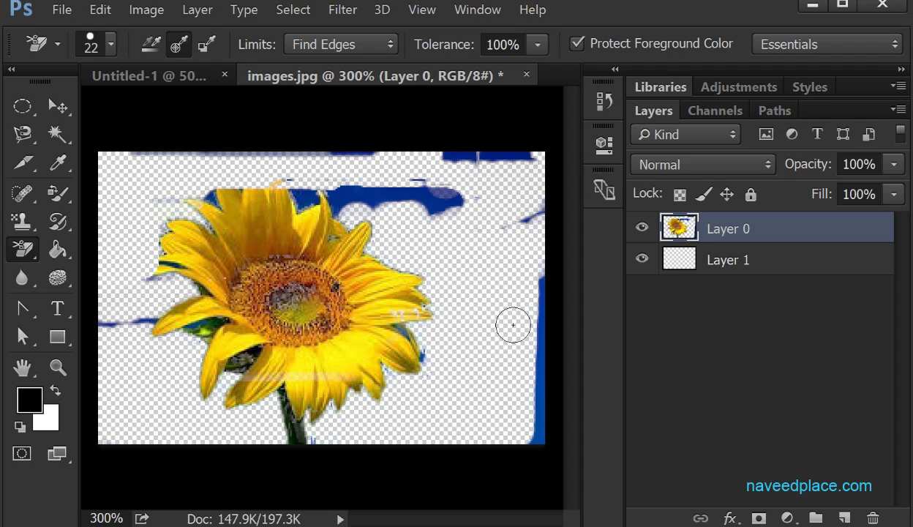
Undo the Once-sampling erasing of the blue background around the sunflower
{"action": "key", "text": "ctrl+z"}
{"action": "key", "text": "ctrl+shift+z"}
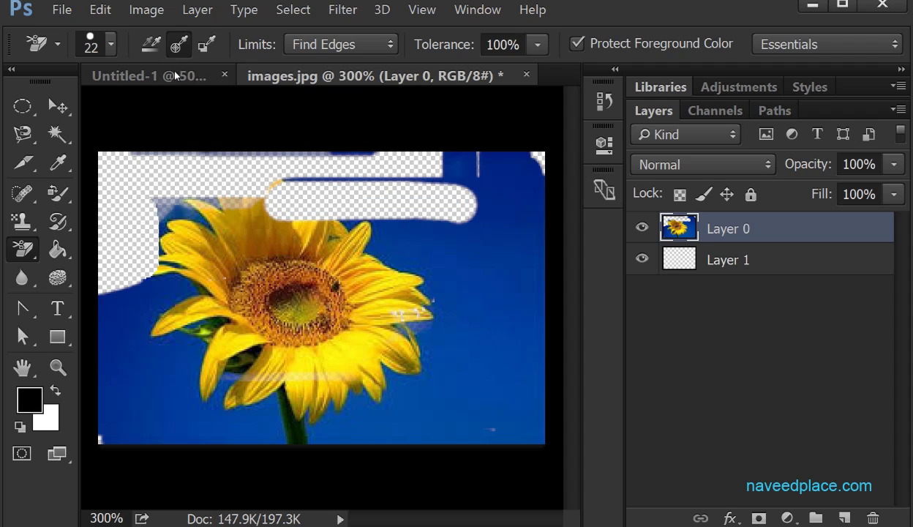
Switch the Background Eraser to Continuous sampling and try sweeping it across the middle of the sunflower
{"action": "left_click", "coordinate": [152, 45]}
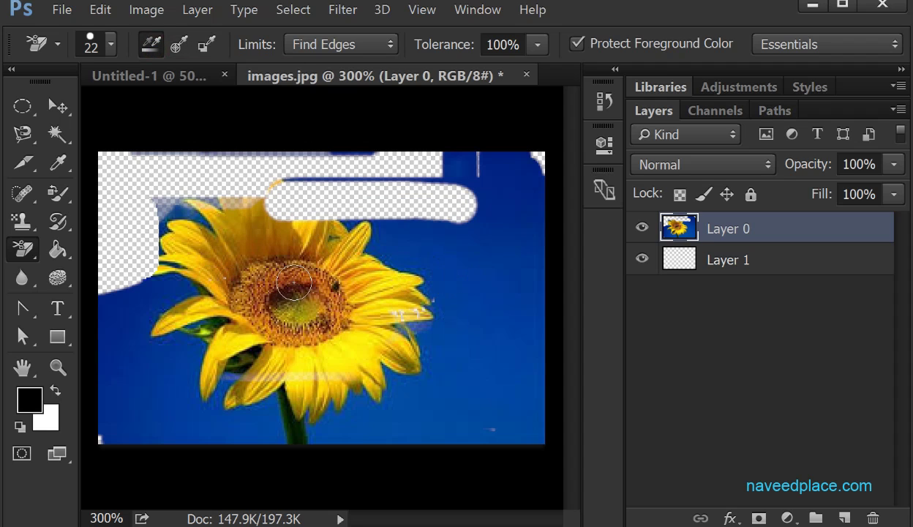
{"action": "left_click", "coordinate": [482, 271]}
{"action": "mouse_move", "coordinate": [482, 274]}
{"action": "left_mouse_down"}
{"action": "mouse_move", "coordinate": [234, 289]}
{"action": "mouse_move", "coordinate": [183, 333]}
{"action": "mouse_move", "coordinate": [412, 376]}
{"action": "mouse_move", "coordinate": [223, 370]}
{"action": "left_mouse_up"}
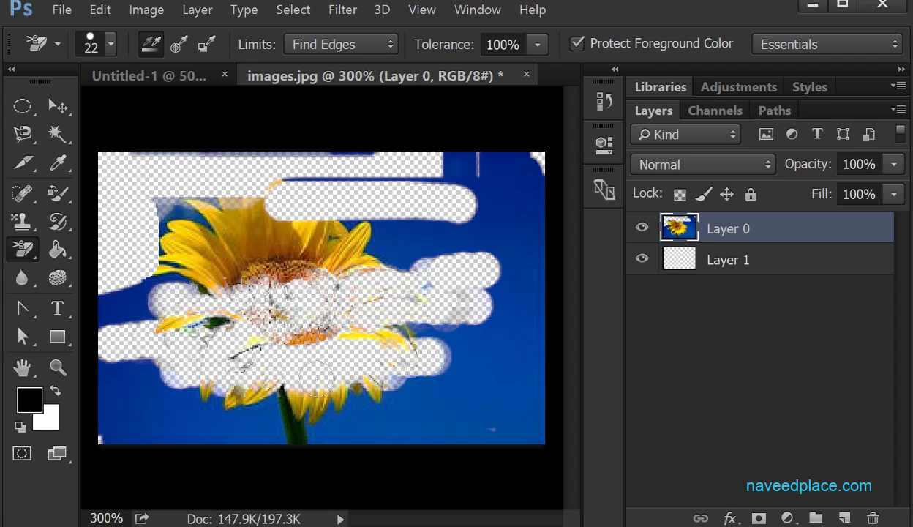
{"action": "key", "text": "ctrl+z"}
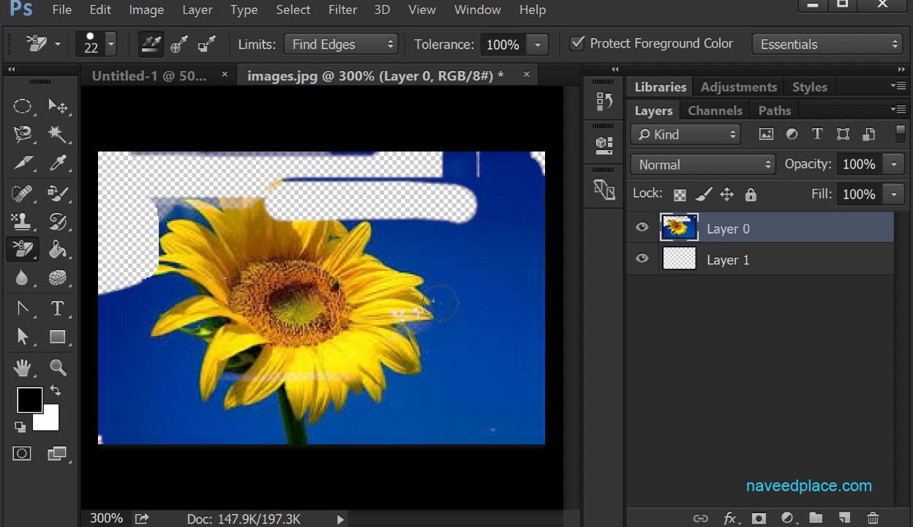
Erase from the blue area beside the flower into its lower-right petals with Continuous sampling
{"action": "left_click", "coordinate": [483, 295]}
{"action": "mouse_move", "coordinate": [484, 295]}
{"action": "left_mouse_down"}
{"action": "mouse_move", "coordinate": [501, 262]}
{"action": "mouse_move", "coordinate": [513, 260]}
{"action": "mouse_move", "coordinate": [516, 344]}
{"action": "left_mouse_up"}
{"action": "mouse_move", "coordinate": [435, 319]}
{"action": "left_mouse_down"}
{"action": "mouse_move", "coordinate": [377, 318]}
{"action": "mouse_move", "coordinate": [365, 300]}
{"action": "mouse_move", "coordinate": [342, 322]}
{"action": "mouse_move", "coordinate": [319, 379]}
{"action": "mouse_move", "coordinate": [293, 386]}
{"action": "mouse_move", "coordinate": [350, 368]}
{"action": "left_mouse_up"}
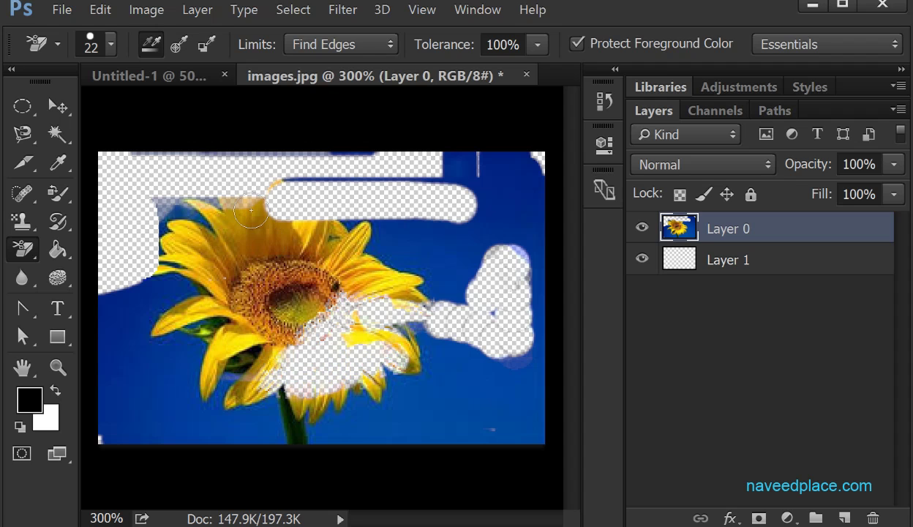
Set sampling to Once and erase the blue around the flower, starting above its upper-right side and sweeping across the petals
{"action": "left_click", "coordinate": [178, 44]}
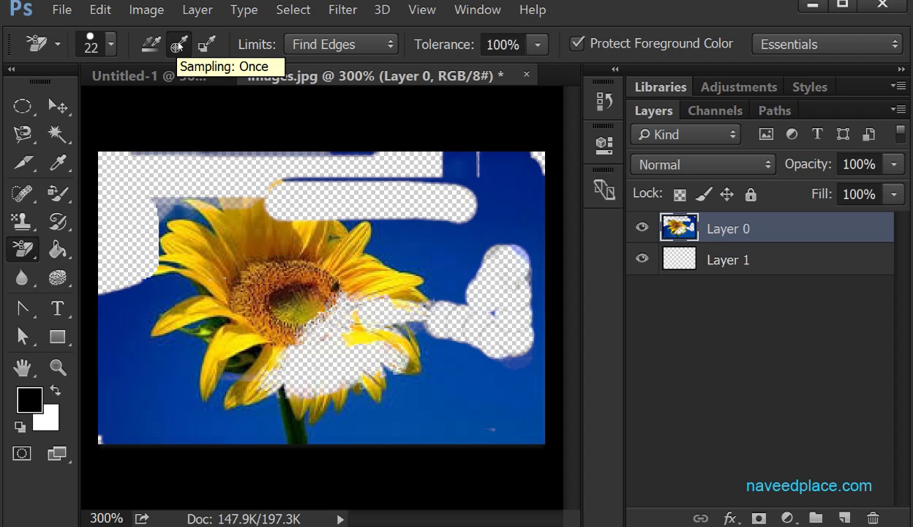
{"action": "left_click", "coordinate": [486, 181]}
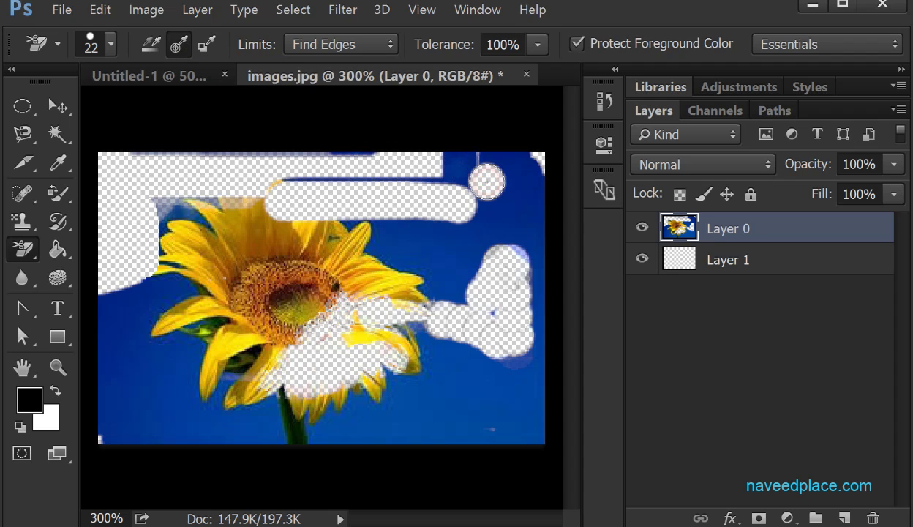
{"action": "mouse_move", "coordinate": [487, 182]}
{"action": "left_mouse_down"}
{"action": "mouse_move", "coordinate": [492, 233]}
{"action": "mouse_move", "coordinate": [489, 210]}
{"action": "mouse_move", "coordinate": [375, 248]}
{"action": "mouse_move", "coordinate": [249, 260]}
{"action": "mouse_move", "coordinate": [407, 294]}
{"action": "mouse_move", "coordinate": [447, 344]}
{"action": "mouse_move", "coordinate": [198, 313]}
{"action": "mouse_move", "coordinate": [381, 270]}
{"action": "mouse_move", "coordinate": [277, 295]}
{"action": "mouse_move", "coordinate": [259, 356]}
{"action": "mouse_move", "coordinate": [264, 215]}
{"action": "mouse_move", "coordinate": [409, 235]}
{"action": "mouse_move", "coordinate": [431, 194]}
{"action": "mouse_move", "coordinate": [364, 190]}
{"action": "mouse_move", "coordinate": [281, 211]}
{"action": "mouse_move", "coordinate": [257, 258]}
{"action": "left_mouse_up"}
{"action": "mouse_move", "coordinate": [275, 199]}
{"action": "left_mouse_down"}
{"action": "mouse_move", "coordinate": [489, 329]}
{"action": "mouse_move", "coordinate": [499, 291]}
{"action": "mouse_move", "coordinate": [504, 311]}
{"action": "left_mouse_up"}
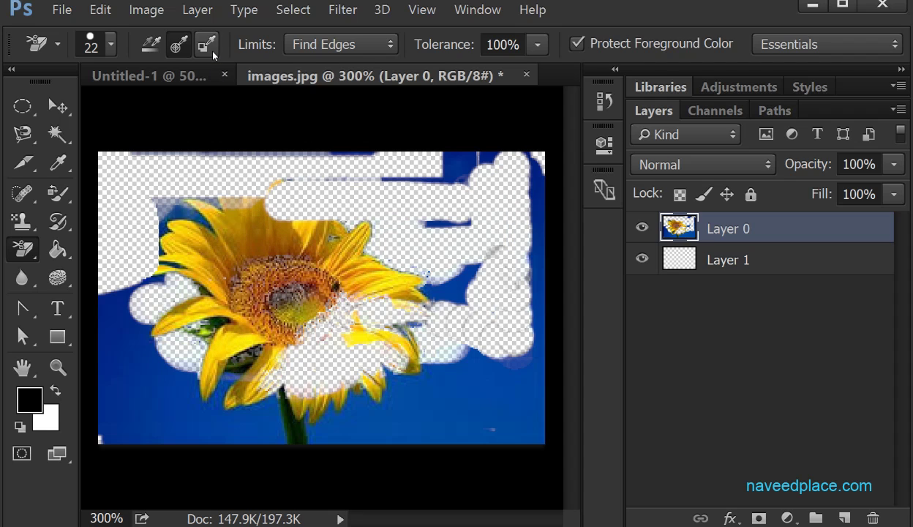
Swap the foreground and background colours and step back through the recent Background Eraser strokes
{"action": "left_click", "coordinate": [56, 394]}
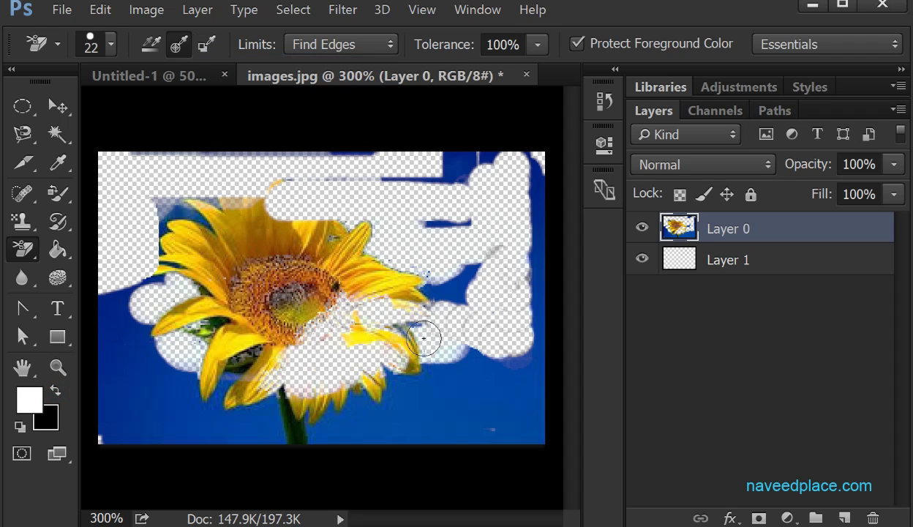
{"action": "key", "text": "ctrl+alt+z"}
{"action": "key", "text": "ctrl+alt+z"}
{"action": "key", "text": "ctrl+alt+z"}
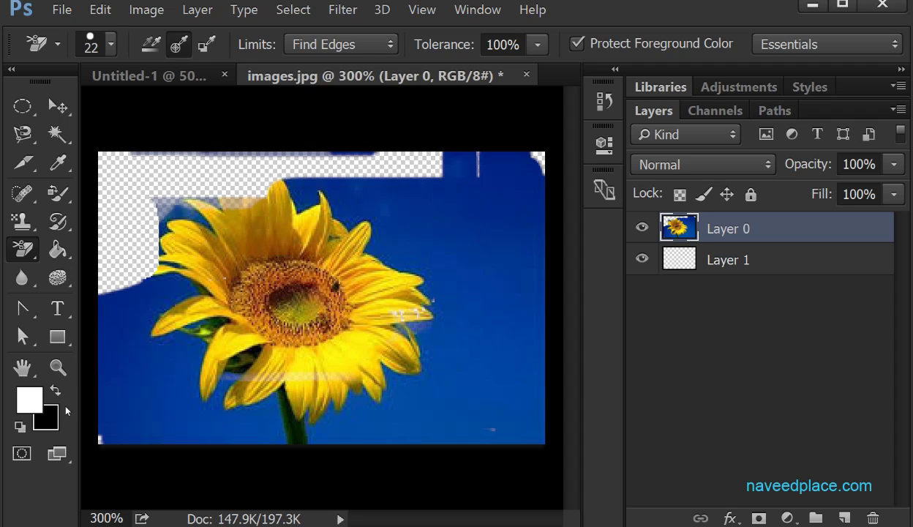
Sample the image's blue with the Eyedropper Tool and make it the background colour, with black as foreground
{"action": "left_click", "coordinate": [58, 162]}
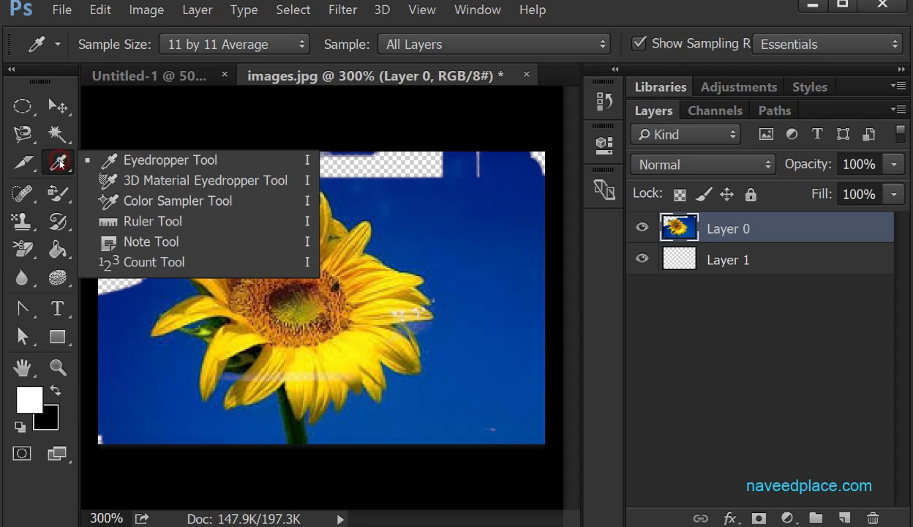
{"action": "left_click", "coordinate": [130, 161]}
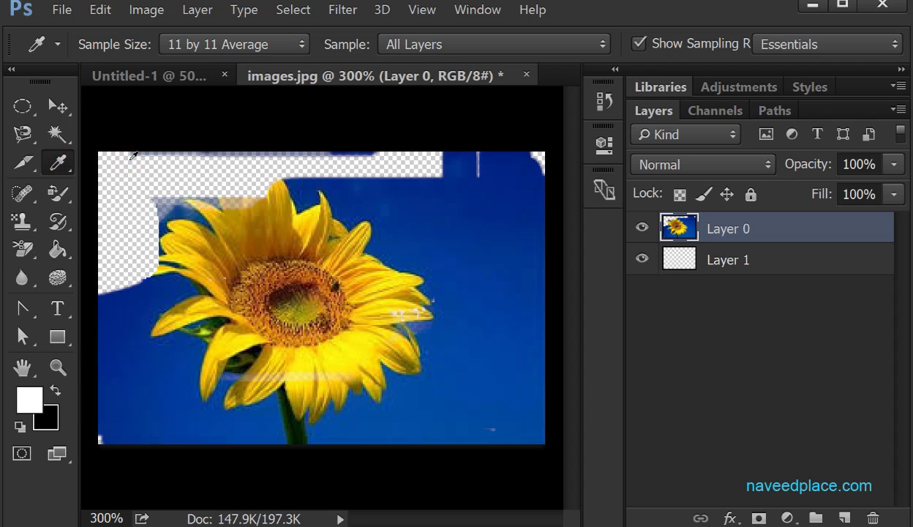
{"action": "left_click", "coordinate": [504, 275]}
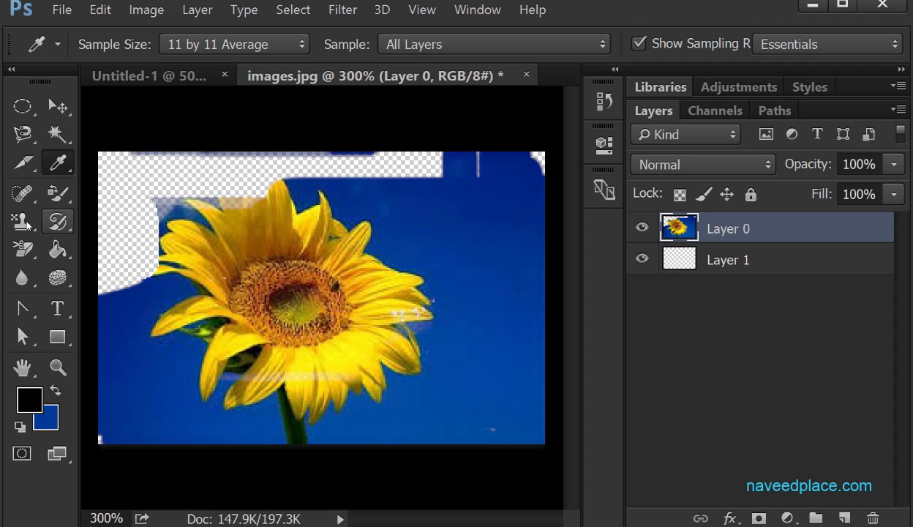
Return to the Background Eraser Tool and set its sampling to Background Swatch
{"action": "left_click", "coordinate": [23, 251]}
{"action": "left_click", "coordinate": [118, 267]}
{"action": "left_click_drag", "start_coordinate": [137, 265], "coordinate": [126, 281]}
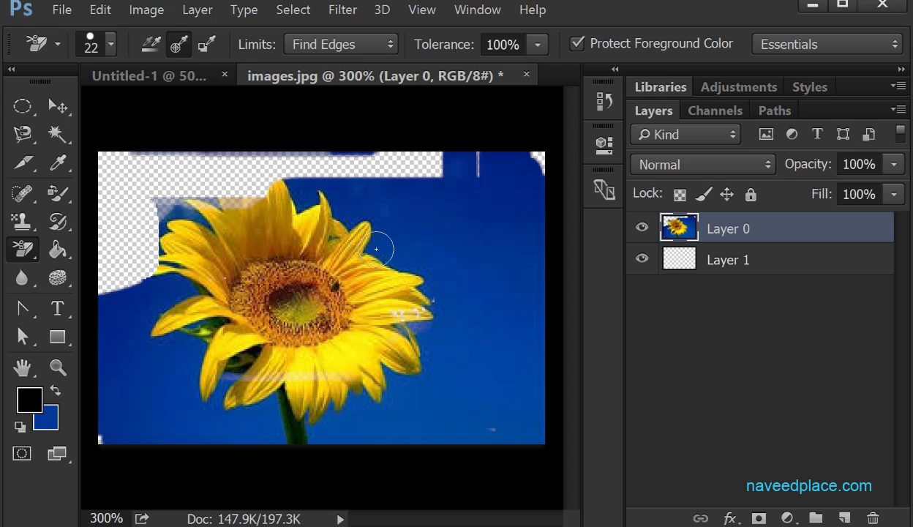
{"action": "left_click", "coordinate": [207, 45]}
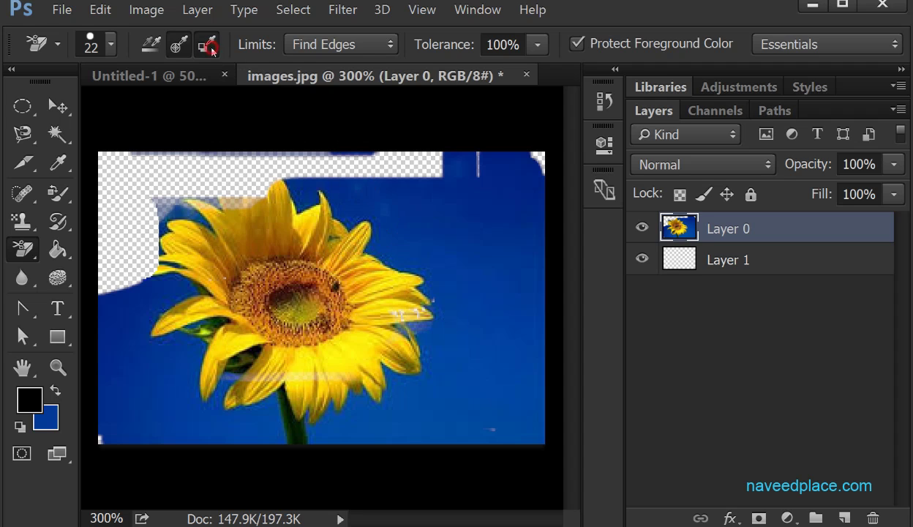
Try erasing the blue area to the right of the flower using Background Swatch sampling
{"action": "left_click_drag", "start_coordinate": [452, 184], "coordinate": [456, 331]}
{"action": "mouse_move", "coordinate": [457, 363]}
{"action": "left_mouse_down"}
{"action": "mouse_move", "coordinate": [505, 140]}
{"action": "mouse_move", "coordinate": [513, 443]}
{"action": "mouse_move", "coordinate": [542, 183]}
{"action": "left_mouse_up"}
{"action": "mouse_move", "coordinate": [370, 313]}
{"action": "left_mouse_down"}
{"action": "mouse_move", "coordinate": [361, 364]}
{"action": "mouse_move", "coordinate": [424, 375]}
{"action": "left_mouse_up"}
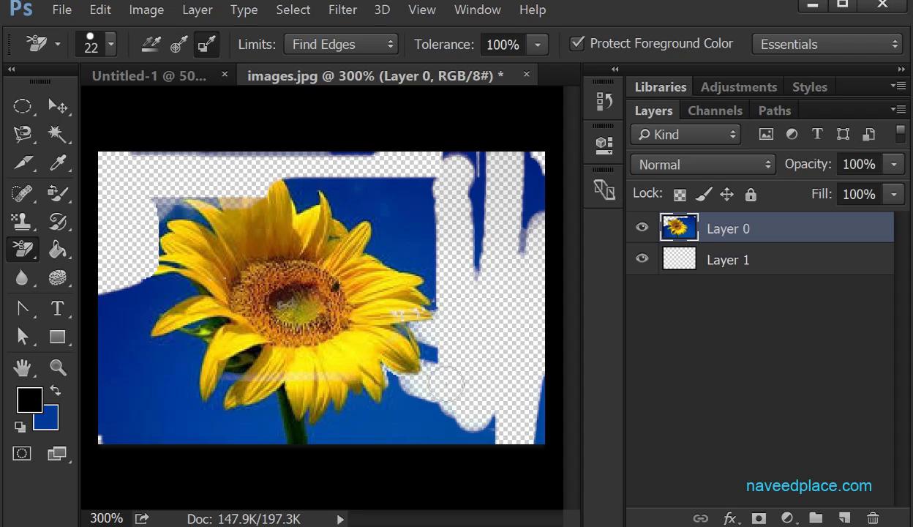
{"action": "key", "text": "ctrl+z"}
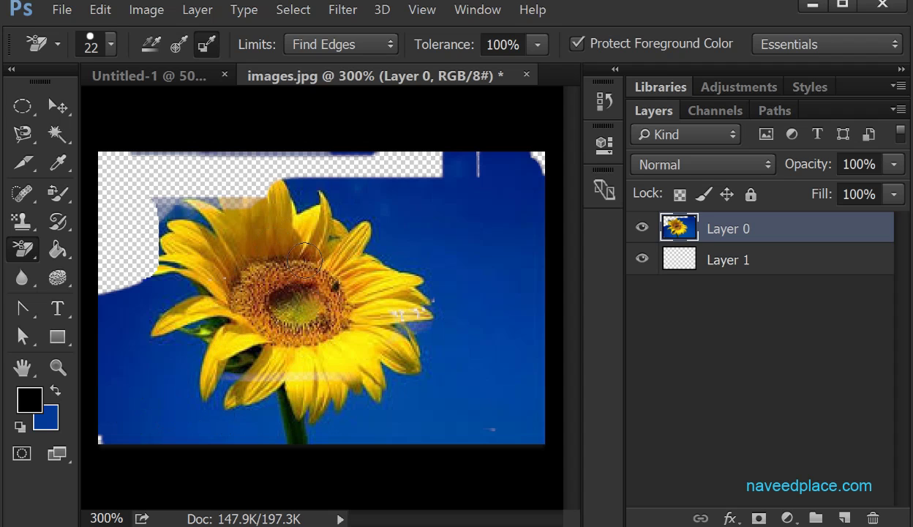
Try erasing the blue background all around the sunflower with Background Swatch sampling, sweeping over the petals
{"action": "mouse_move", "coordinate": [333, 241]}
{"action": "left_mouse_down"}
{"action": "mouse_move", "coordinate": [381, 239]}
{"action": "mouse_move", "coordinate": [520, 127]}
{"action": "mouse_move", "coordinate": [493, 330]}
{"action": "mouse_move", "coordinate": [512, 431]}
{"action": "left_mouse_up"}
{"action": "mouse_move", "coordinate": [479, 220]}
{"action": "left_mouse_down"}
{"action": "mouse_move", "coordinate": [422, 294]}
{"action": "mouse_move", "coordinate": [194, 331]}
{"action": "mouse_move", "coordinate": [165, 365]}
{"action": "mouse_move", "coordinate": [101, 386]}
{"action": "mouse_move", "coordinate": [334, 406]}
{"action": "mouse_move", "coordinate": [422, 422]}
{"action": "mouse_move", "coordinate": [351, 431]}
{"action": "mouse_move", "coordinate": [496, 399]}
{"action": "mouse_move", "coordinate": [494, 406]}
{"action": "mouse_move", "coordinate": [478, 402]}
{"action": "mouse_move", "coordinate": [474, 344]}
{"action": "left_mouse_up"}
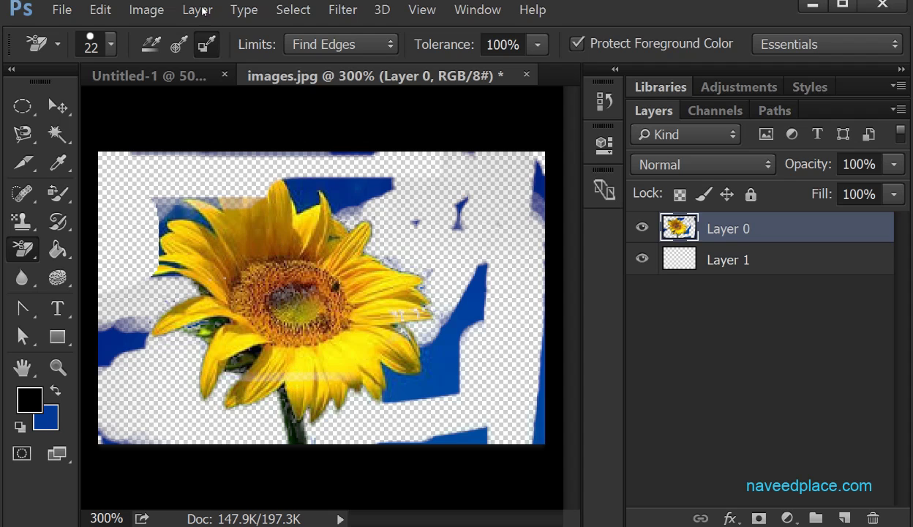
{"action": "key", "text": "ctrl+z"}
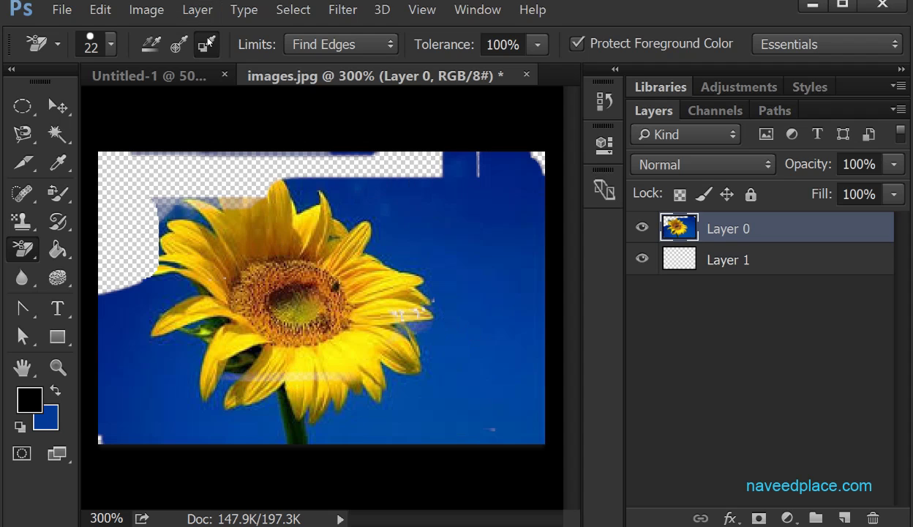
With Limits set to Find Edges, erase the blue diagonally along the flower's upper-right petals
{"action": "left_click", "coordinate": [324, 46]}
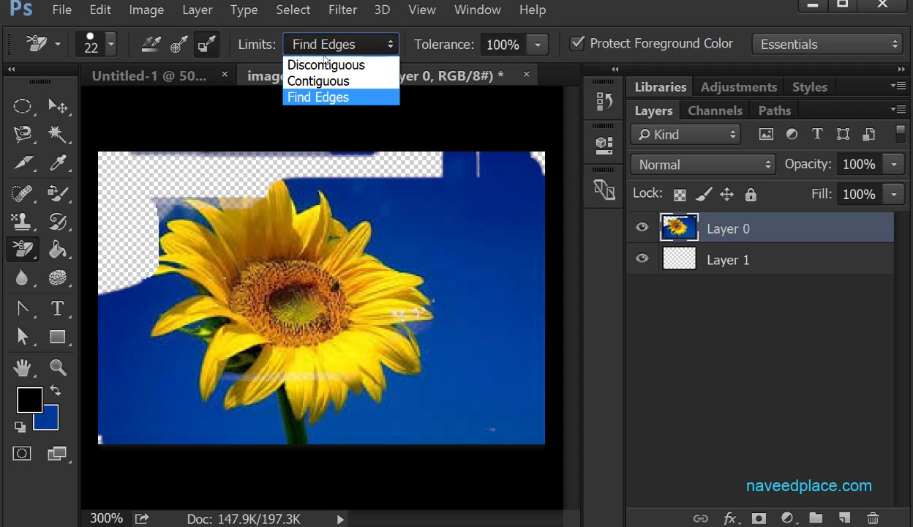
{"action": "left_click", "coordinate": [306, 94]}
{"action": "left_click_drag", "start_coordinate": [347, 197], "coordinate": [422, 271]}
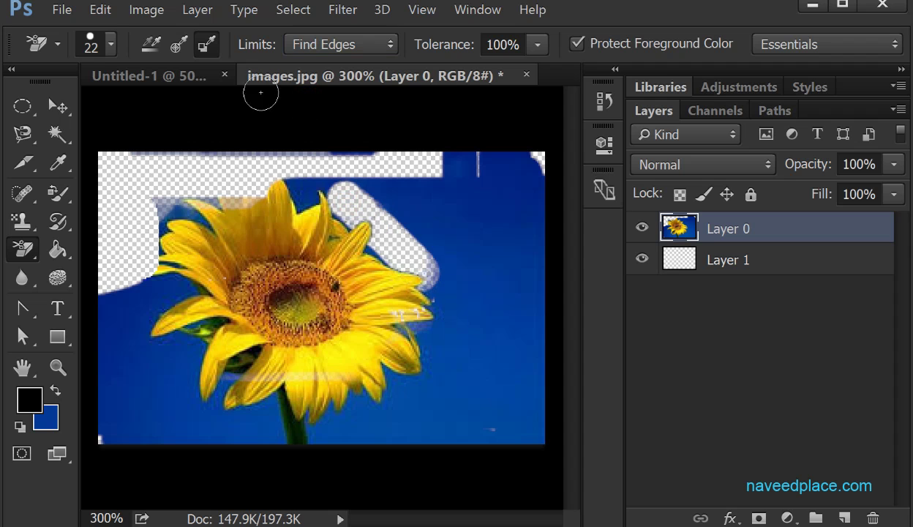
{"action": "mouse_move", "coordinate": [349, 210]}
{"action": "left_mouse_down"}
{"action": "mouse_move", "coordinate": [424, 286]}
{"action": "mouse_move", "coordinate": [409, 224]}
{"action": "mouse_move", "coordinate": [414, 367]}
{"action": "mouse_move", "coordinate": [414, 301]}
{"action": "mouse_move", "coordinate": [417, 333]}
{"action": "left_mouse_up"}
{"action": "key", "text": "ctrl+z"}
{"action": "key", "text": "ctrl+plus"}
{"action": "key", "text": "ctrl+plus"}
{"action": "key", "text": "ctrl+plus"}
{"action": "mouse_move", "coordinate": [402, 128]}
{"action": "left_mouse_down"}
{"action": "mouse_move", "coordinate": [369, 136]}
{"action": "mouse_move", "coordinate": [452, 191]}
{"action": "mouse_move", "coordinate": [441, 184]}
{"action": "left_mouse_up"}
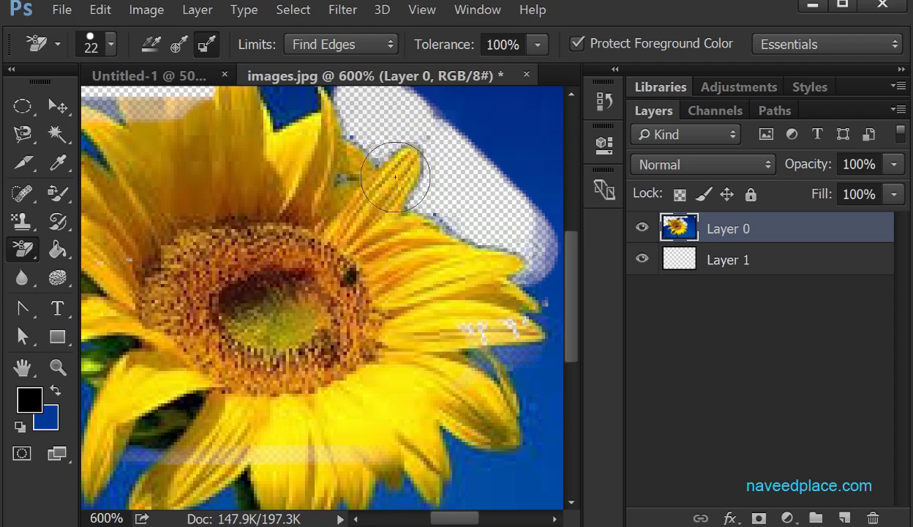
Go through the Find Edges and Contiguous limits and set the Background Eraser's Limits to Discontiguous
{"action": "left_click", "coordinate": [322, 45]}
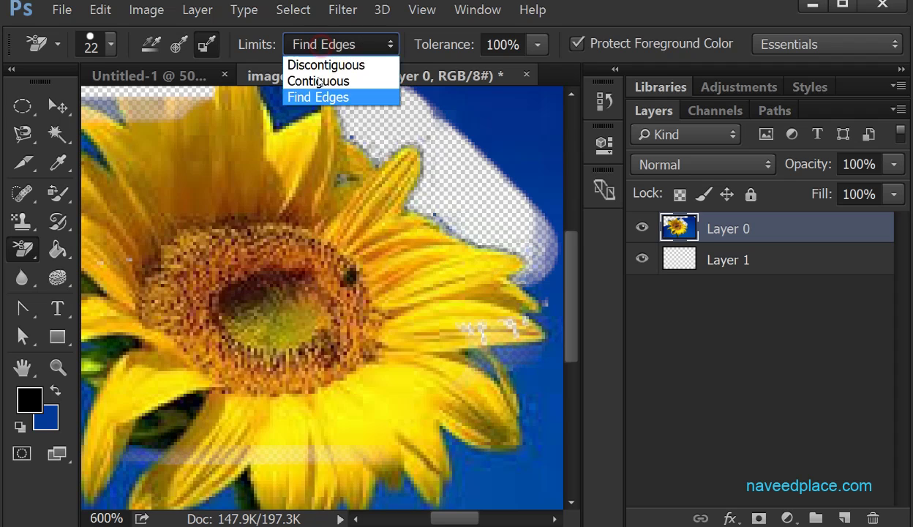
{"action": "left_click", "coordinate": [318, 96]}
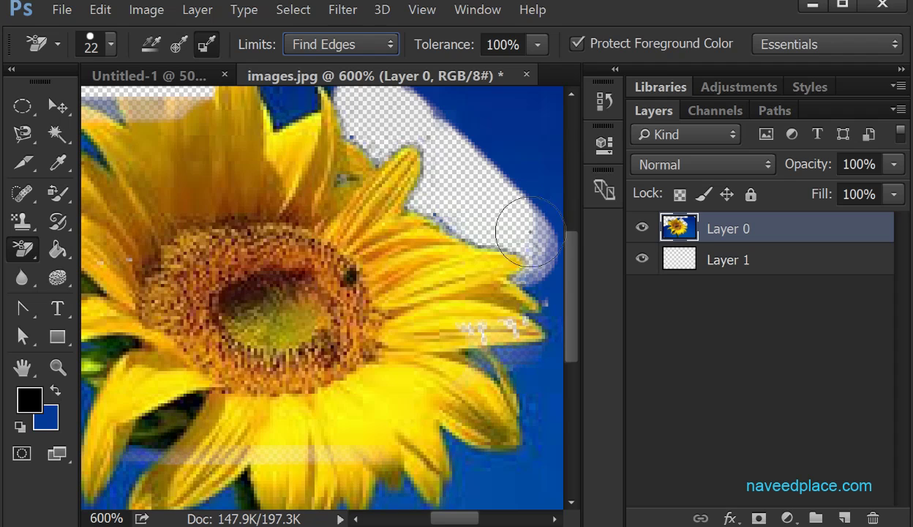
{"action": "left_click", "coordinate": [326, 44]}
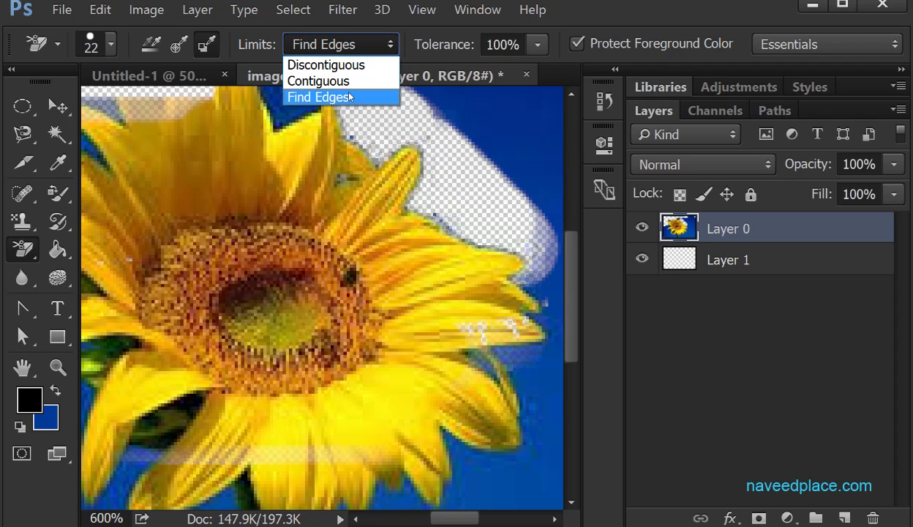
{"action": "left_click", "coordinate": [322, 81]}
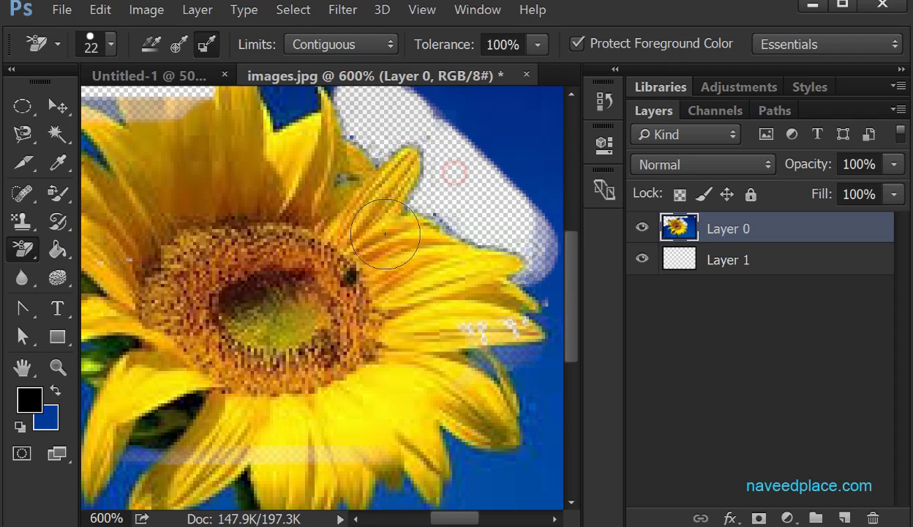
{"action": "left_click", "coordinate": [315, 47]}
{"action": "left_click", "coordinate": [306, 66]}
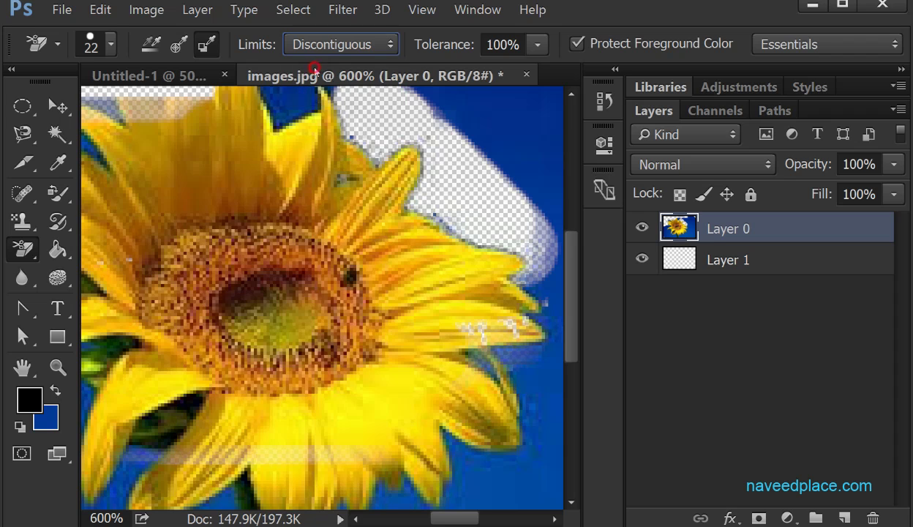
Lower the tolerance to 1% and brush repeatedly over the blue to the right of the flower
{"action": "left_click", "coordinate": [536, 44]}
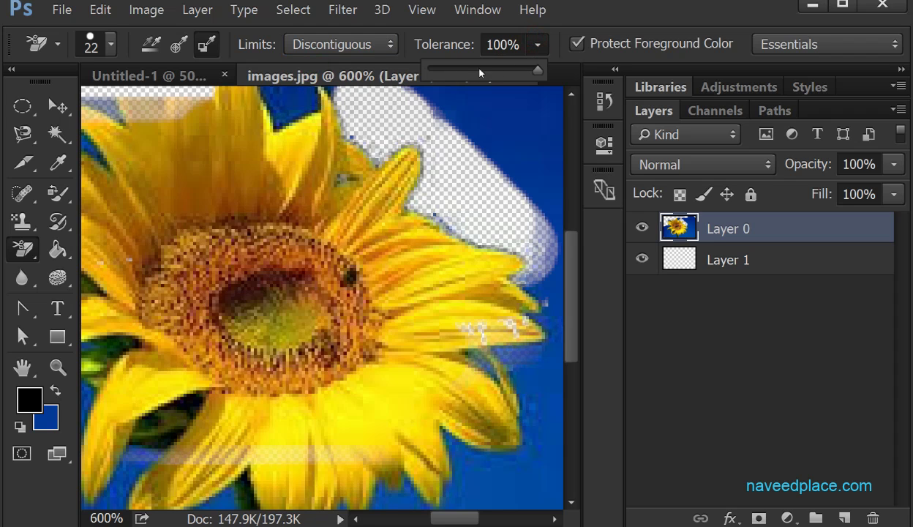
{"action": "left_click_drag", "start_coordinate": [524, 75], "coordinate": [567, 73]}
{"action": "key", "text": "ctrl+minus"}
{"action": "key", "text": "ctrl+minus"}
{"action": "key", "text": "ctrl+minus"}
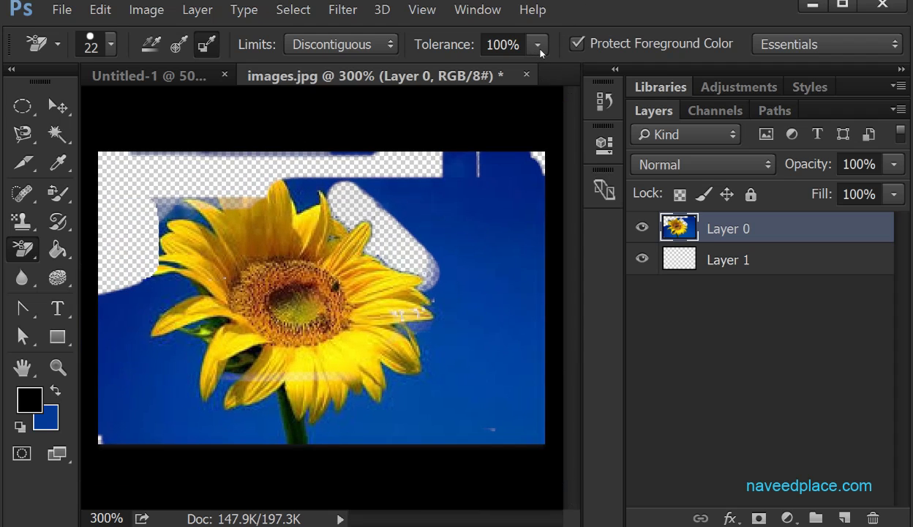
{"action": "left_click", "coordinate": [538, 44]}
{"action": "left_click_drag", "start_coordinate": [540, 68], "coordinate": [430, 71]}
{"action": "left_click", "coordinate": [480, 272]}
{"action": "left_click", "coordinate": [466, 249]}
{"action": "mouse_move", "coordinate": [463, 211]}
{"action": "left_mouse_down"}
{"action": "mouse_move", "coordinate": [472, 300]}
{"action": "mouse_move", "coordinate": [458, 293]}
{"action": "left_mouse_up"}
{"action": "mouse_move", "coordinate": [441, 157]}
{"action": "left_mouse_down"}
{"action": "mouse_move", "coordinate": [446, 314]}
{"action": "mouse_move", "coordinate": [457, 323]}
{"action": "left_mouse_up"}
{"action": "left_click_drag", "start_coordinate": [461, 191], "coordinate": [460, 300]}
{"action": "left_click_drag", "start_coordinate": [460, 180], "coordinate": [463, 310]}
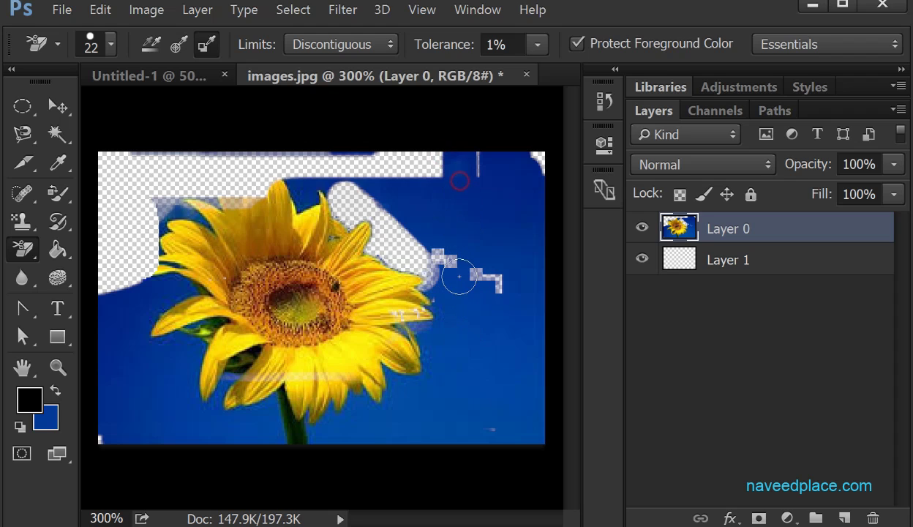
Set the tolerance to 100% and erase the blue to the right of the flower in vertical strips
{"action": "left_click", "coordinate": [538, 44]}
{"action": "left_click_drag", "start_coordinate": [514, 75], "coordinate": [659, 71]}
{"action": "mouse_move", "coordinate": [454, 278]}
{"action": "left_mouse_down"}
{"action": "mouse_move", "coordinate": [452, 184]}
{"action": "mouse_move", "coordinate": [455, 352]}
{"action": "left_mouse_up"}
{"action": "mouse_move", "coordinate": [455, 419]}
{"action": "left_mouse_down"}
{"action": "mouse_move", "coordinate": [460, 281]}
{"action": "mouse_move", "coordinate": [496, 357]}
{"action": "mouse_move", "coordinate": [500, 429]}
{"action": "mouse_move", "coordinate": [501, 162]}
{"action": "left_mouse_up"}
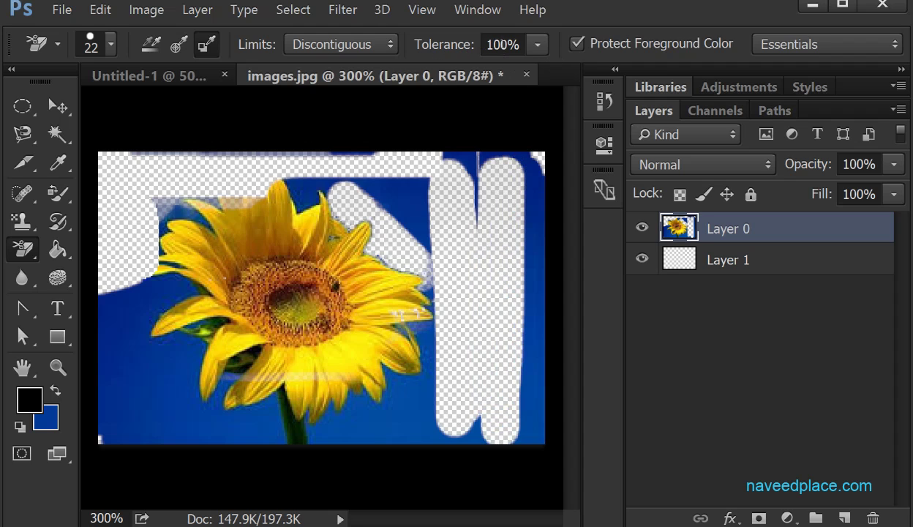
{"action": "mouse_move", "coordinate": [527, 221]}
{"action": "left_mouse_down"}
{"action": "mouse_move", "coordinate": [536, 197]}
{"action": "mouse_move", "coordinate": [545, 381]}
{"action": "mouse_move", "coordinate": [552, 347]}
{"action": "left_mouse_up"}
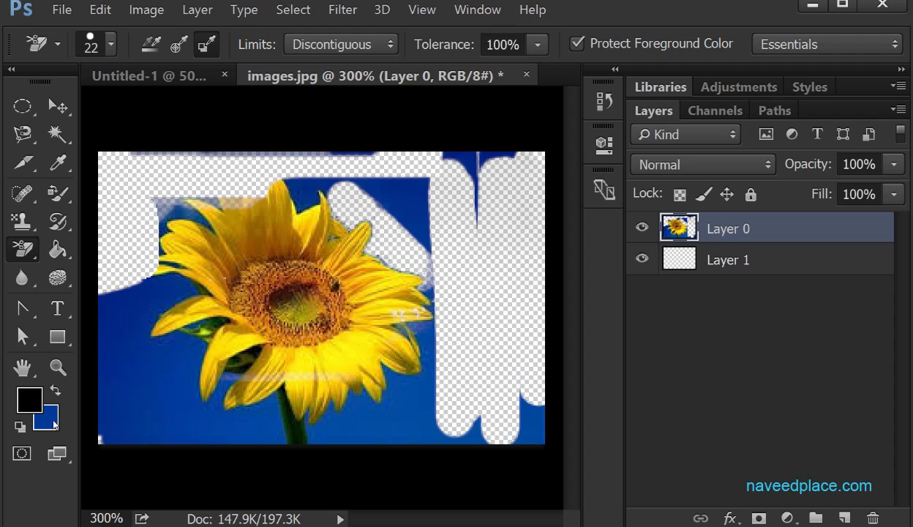
Swap the colours to make the sampled blue the protected foreground, and sweep the Background Eraser over the sunflower and lower-left area
{"action": "double_click", "coordinate": [57, 390]}
{"action": "left_click", "coordinate": [55, 392]}
{"action": "right_click", "coordinate": [23, 249]}
{"action": "left_click", "coordinate": [92, 263]}
{"action": "mouse_move", "coordinate": [124, 418]}
{"action": "left_mouse_down"}
{"action": "mouse_move", "coordinate": [144, 431]}
{"action": "mouse_move", "coordinate": [107, 415]}
{"action": "mouse_move", "coordinate": [230, 414]}
{"action": "mouse_move", "coordinate": [144, 384]}
{"action": "mouse_move", "coordinate": [195, 370]}
{"action": "mouse_move", "coordinate": [243, 319]}
{"action": "mouse_move", "coordinate": [277, 348]}
{"action": "mouse_move", "coordinate": [327, 449]}
{"action": "mouse_move", "coordinate": [344, 459]}
{"action": "mouse_move", "coordinate": [348, 426]}
{"action": "mouse_move", "coordinate": [364, 415]}
{"action": "mouse_move", "coordinate": [474, 412]}
{"action": "mouse_move", "coordinate": [349, 350]}
{"action": "mouse_move", "coordinate": [160, 346]}
{"action": "mouse_move", "coordinate": [224, 337]}
{"action": "mouse_move", "coordinate": [259, 315]}
{"action": "mouse_move", "coordinate": [488, 287]}
{"action": "mouse_move", "coordinate": [284, 280]}
{"action": "mouse_move", "coordinate": [247, 252]}
{"action": "mouse_move", "coordinate": [241, 230]}
{"action": "mouse_move", "coordinate": [434, 228]}
{"action": "mouse_move", "coordinate": [300, 223]}
{"action": "mouse_move", "coordinate": [269, 233]}
{"action": "mouse_move", "coordinate": [324, 237]}
{"action": "mouse_move", "coordinate": [224, 227]}
{"action": "mouse_move", "coordinate": [226, 207]}
{"action": "mouse_move", "coordinate": [191, 185]}
{"action": "left_mouse_up"}
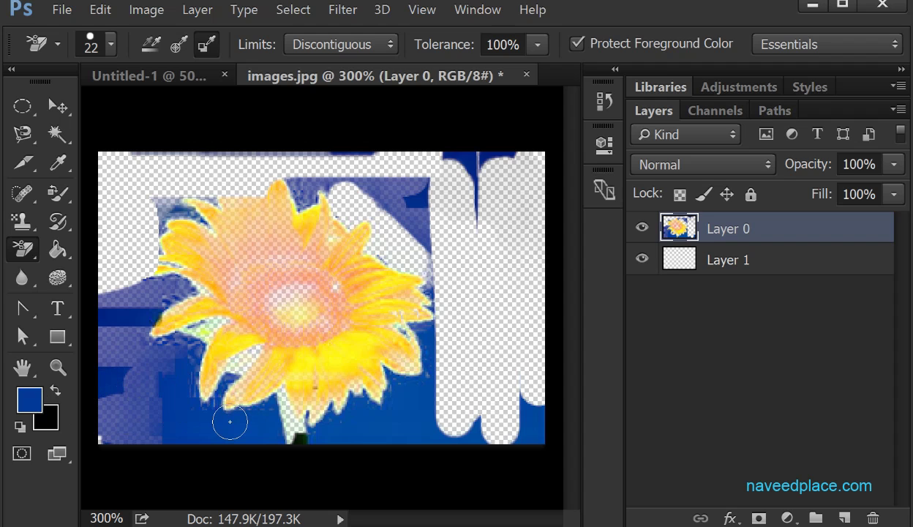
{"action": "left_click_drag", "start_coordinate": [210, 432], "coordinate": [196, 432]}
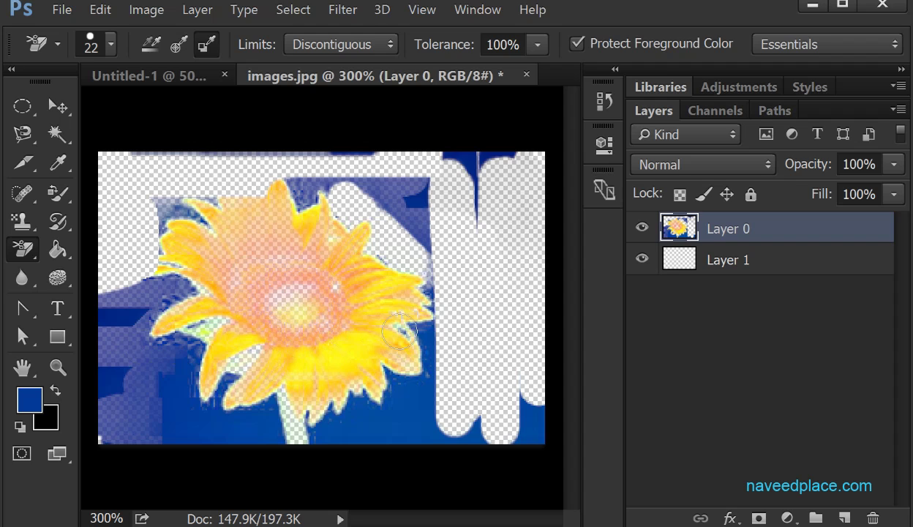
Set the Background Eraser's Limits to Find Edges with continuous sampling and brush over the sunflower's centre and petals
{"action": "left_click", "coordinate": [341, 45]}
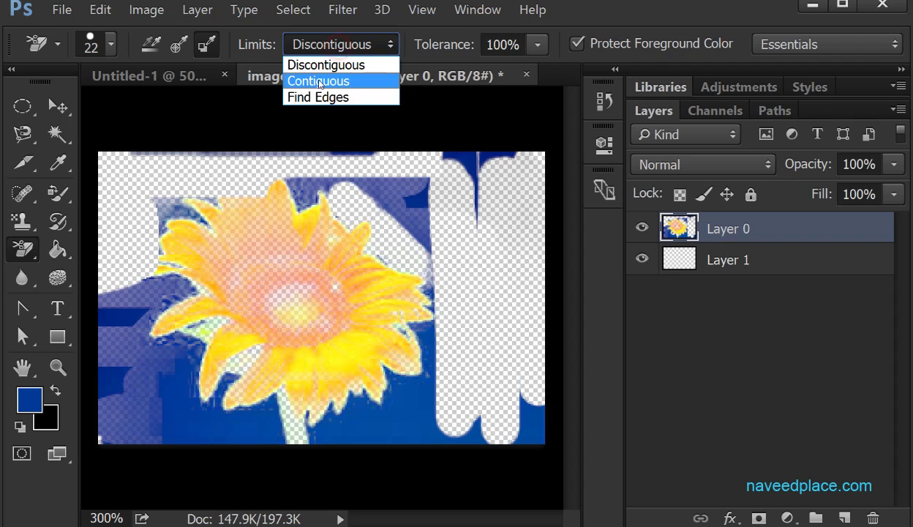
{"action": "left_click", "coordinate": [317, 99]}
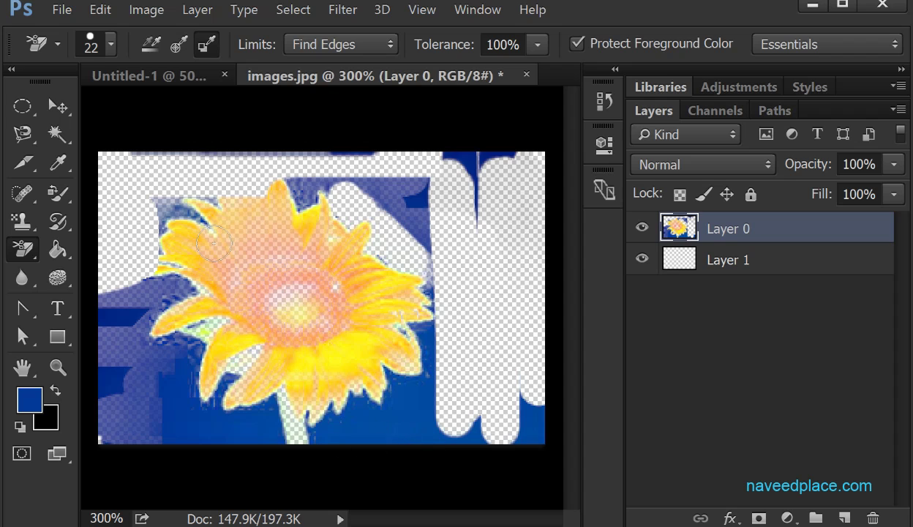
{"action": "left_click", "coordinate": [150, 44]}
{"action": "mouse_move", "coordinate": [261, 311]}
{"action": "left_mouse_down"}
{"action": "mouse_move", "coordinate": [273, 339]}
{"action": "mouse_move", "coordinate": [384, 366]}
{"action": "mouse_move", "coordinate": [495, 316]}
{"action": "mouse_move", "coordinate": [281, 292]}
{"action": "mouse_move", "coordinate": [293, 279]}
{"action": "mouse_move", "coordinate": [249, 252]}
{"action": "mouse_move", "coordinate": [428, 189]}
{"action": "mouse_move", "coordinate": [328, 284]}
{"action": "left_mouse_up"}
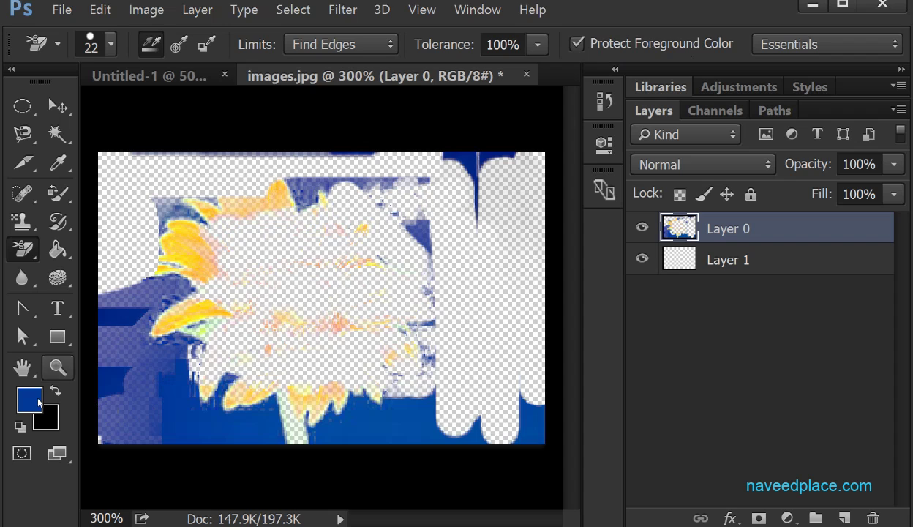
Switch to the Magic Eraser Tool and undo the Background Eraser strokes on the sunflower image one after another
{"action": "right_click", "coordinate": [23, 249]}
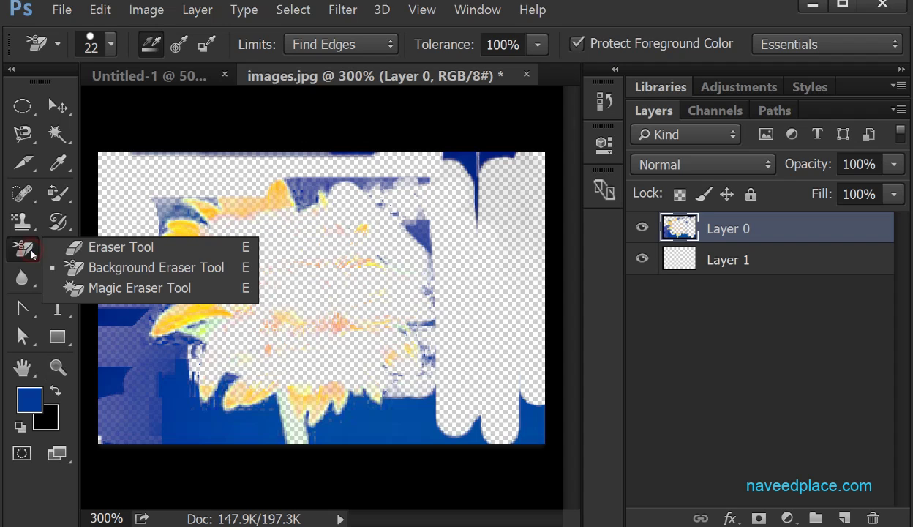
{"action": "left_click", "coordinate": [92, 289]}
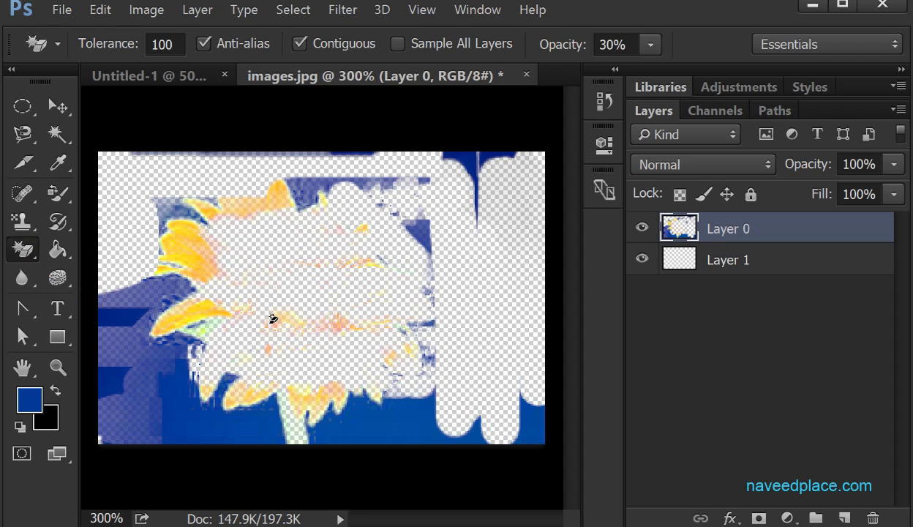
{"action": "key", "text": "ctrl+z"}
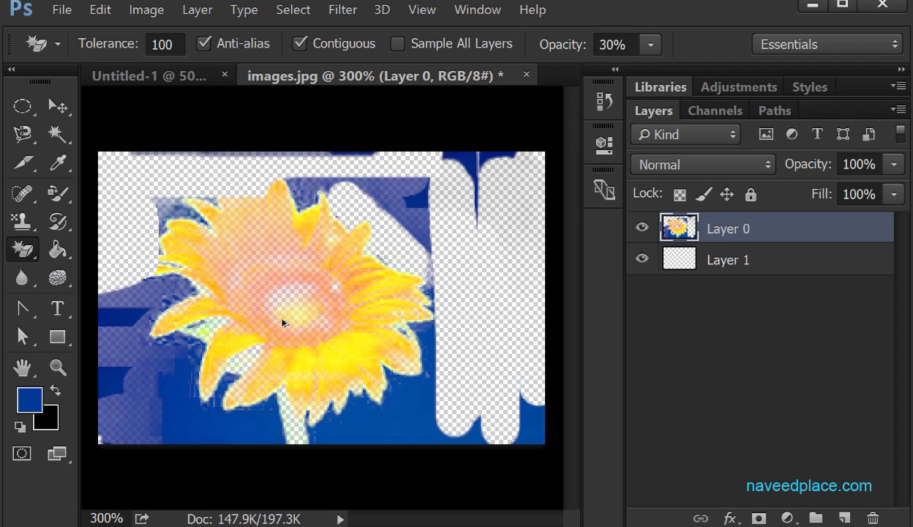
{"action": "key", "text": "ctrl+alt+z"}
{"action": "key", "text": "ctrl+alt+z"}
{"action": "key", "text": "ctrl+alt+z"}
{"action": "key", "text": "ctrl+alt+z"}
{"action": "key", "text": "ctrl+alt+z"}
{"action": "key", "text": "ctrl+alt+z"}
{"action": "key", "text": "ctrl+alt+z"}
{"action": "key", "text": "ctrl+alt+z"}
{"action": "key", "text": "ctrl+alt+z"}
{"action": "key", "text": "ctrl+alt+z"}
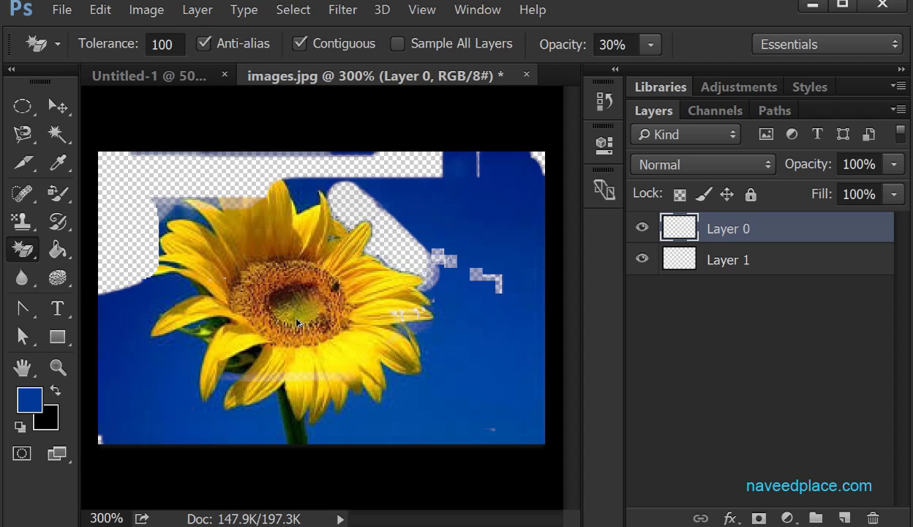
{"action": "key", "text": "ctrl+alt+z"}
{"action": "key", "text": "ctrl+alt+z"}
{"action": "key", "text": "ctrl+alt+z"}
{"action": "key", "text": "ctrl+alt+z"}
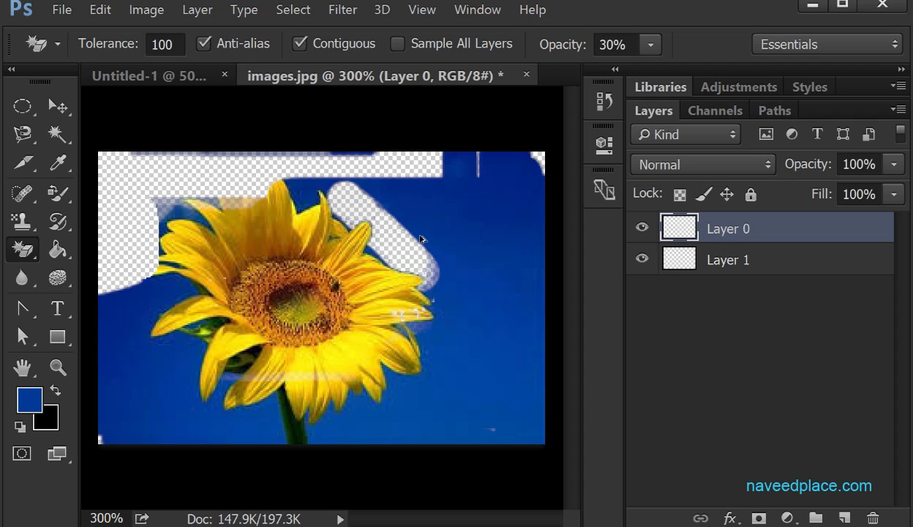
Step further through the edit history and close images.jpg without saving the changes
{"action": "key", "text": "ctrl+shift+z"}
{"action": "key", "text": "ctrl+shift+z"}
{"action": "key", "text": "ctrl+shift+z"}
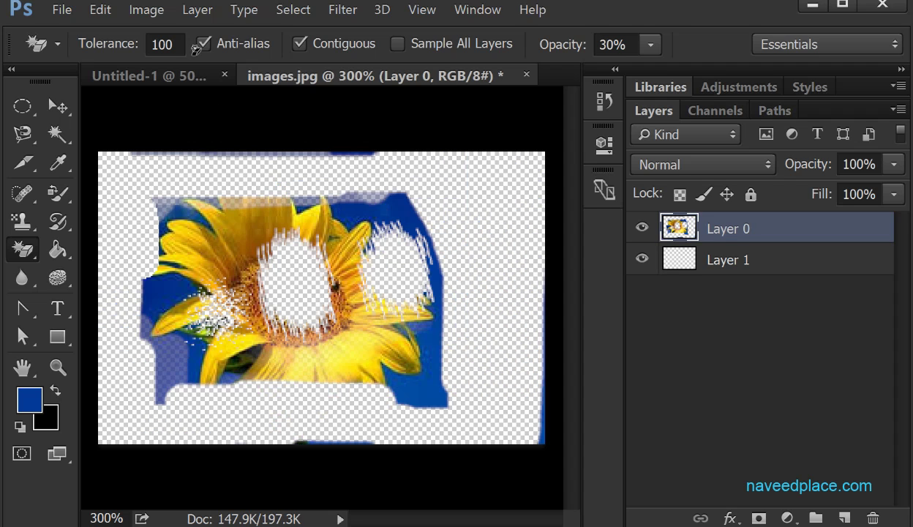
{"action": "left_click", "coordinate": [527, 76]}
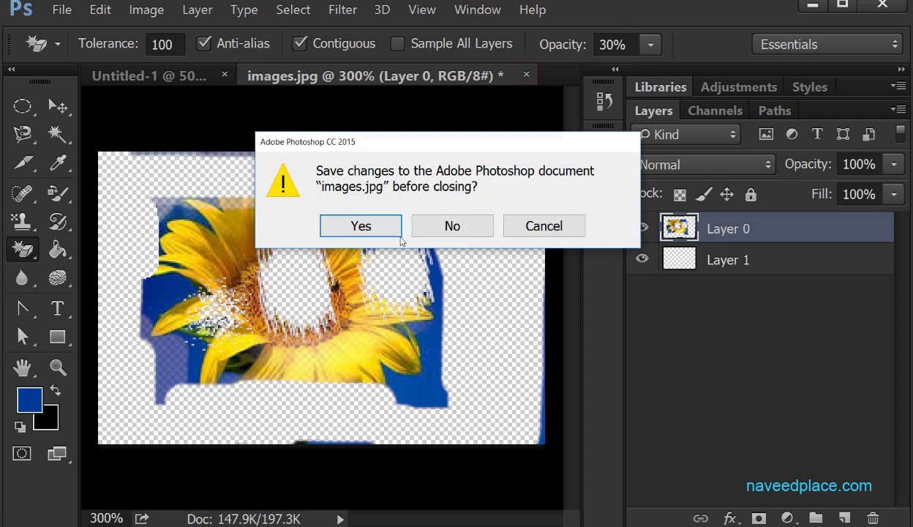
{"action": "left_click", "coordinate": [459, 224]}
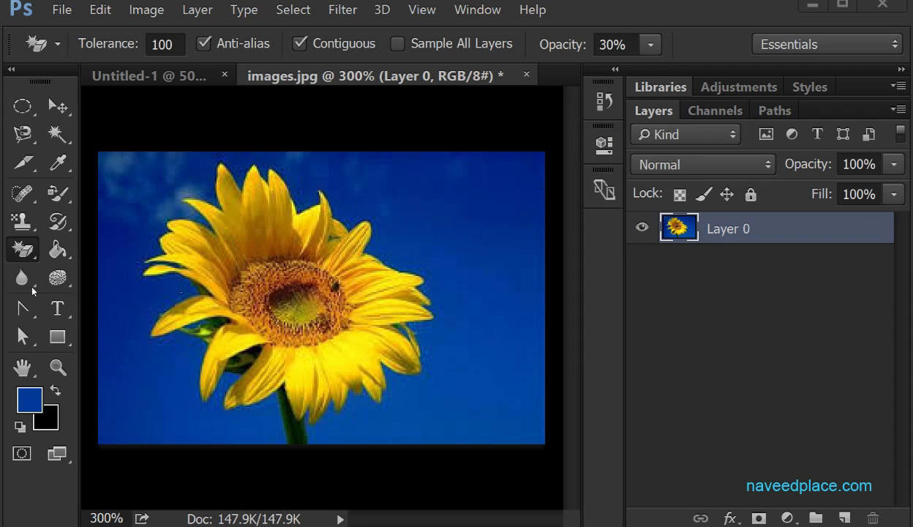
Erase the blue background of the fresh sunflower image with the Magic Eraser Tool at 30% opacity, and undo it
{"action": "right_click", "coordinate": [24, 250]}
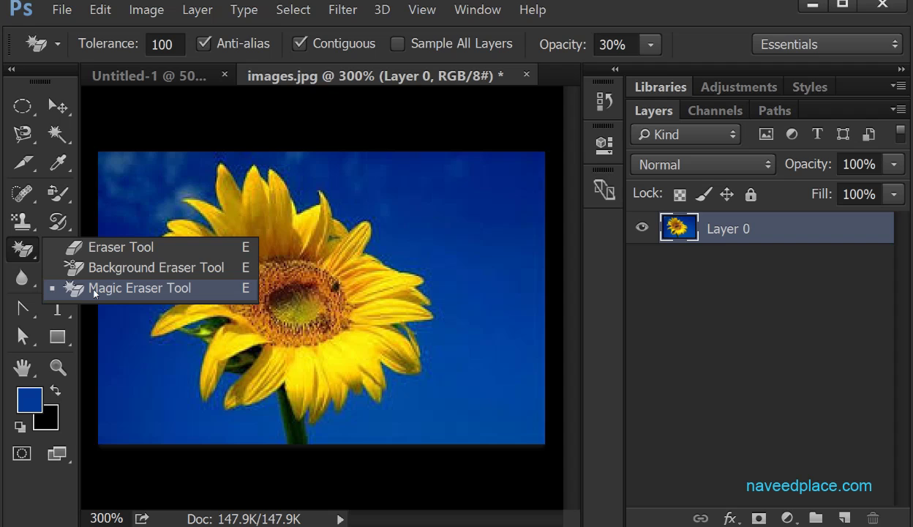
{"action": "left_click", "coordinate": [119, 289]}
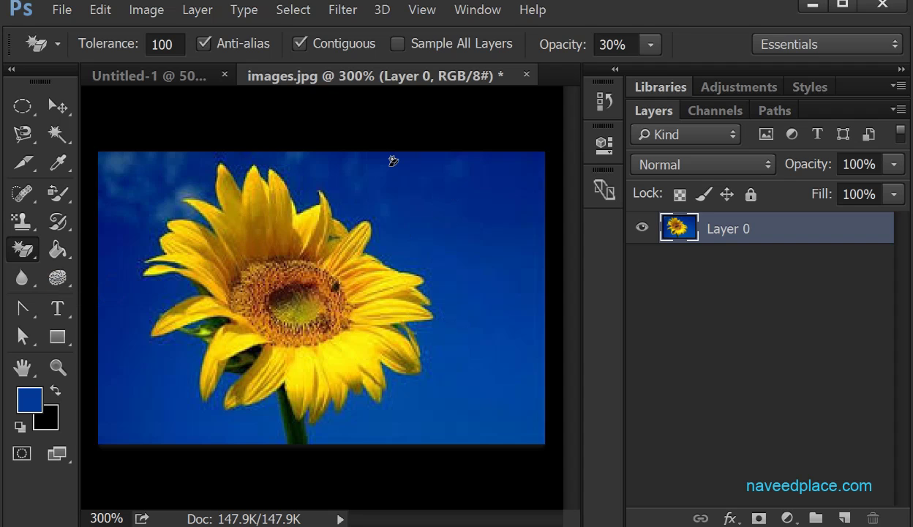
{"action": "right_click", "coordinate": [33, 245]}
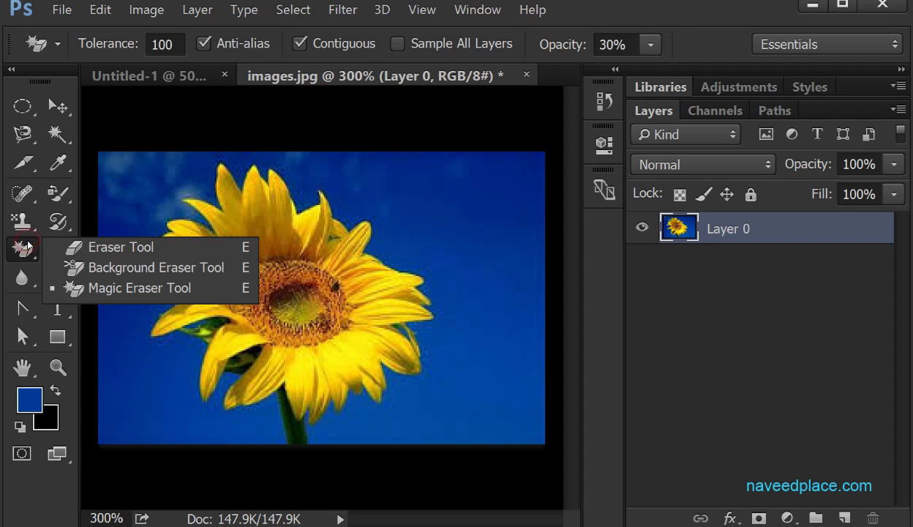
{"action": "left_click", "coordinate": [98, 285]}
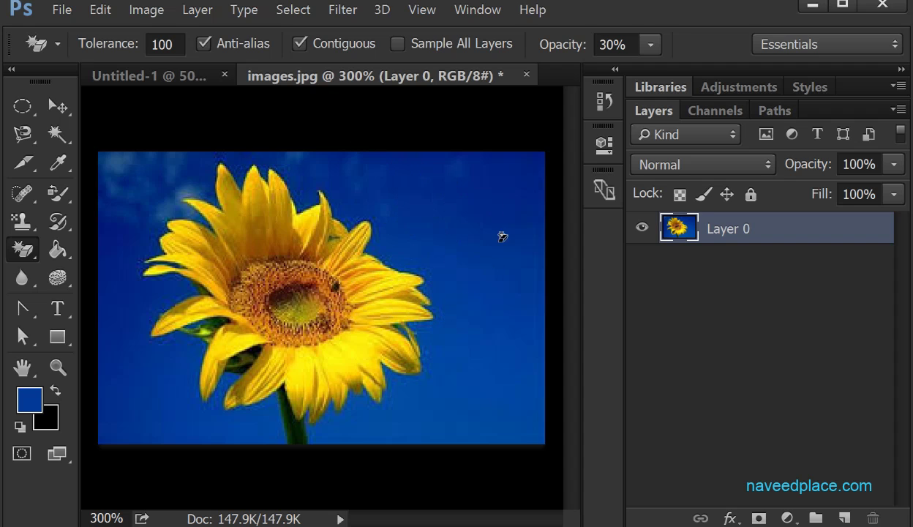
{"action": "left_click", "coordinate": [468, 216]}
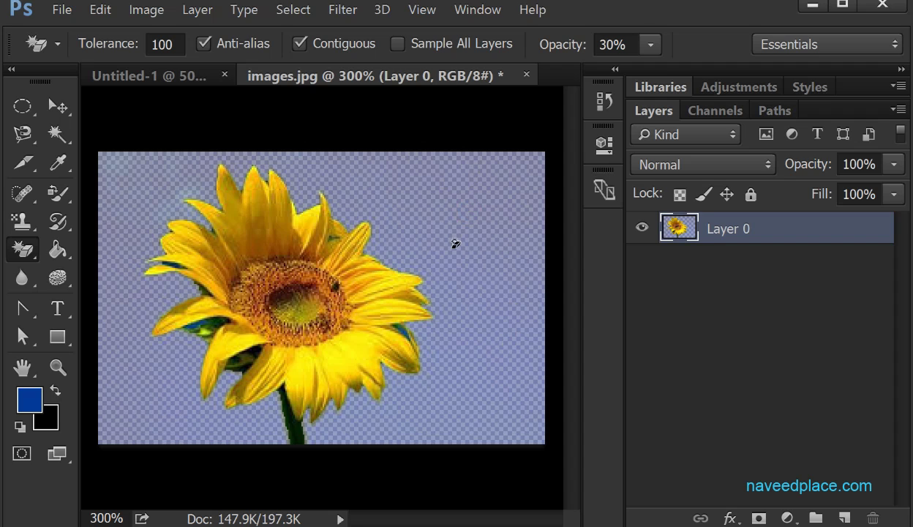
{"action": "key", "text": "ctrl+z"}
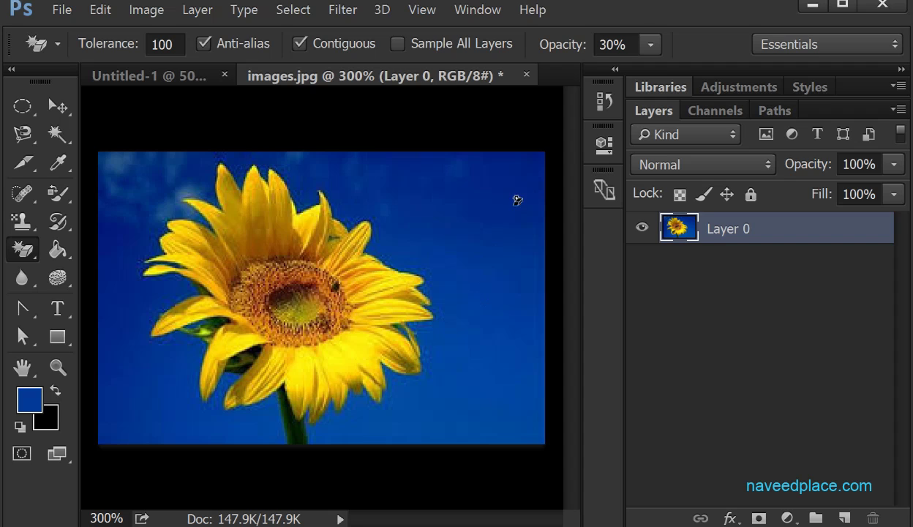
Set the Magic Eraser's opacity to 100%, erase the blue background around the flower, and undo the erasure
{"action": "left_click", "coordinate": [648, 44]}
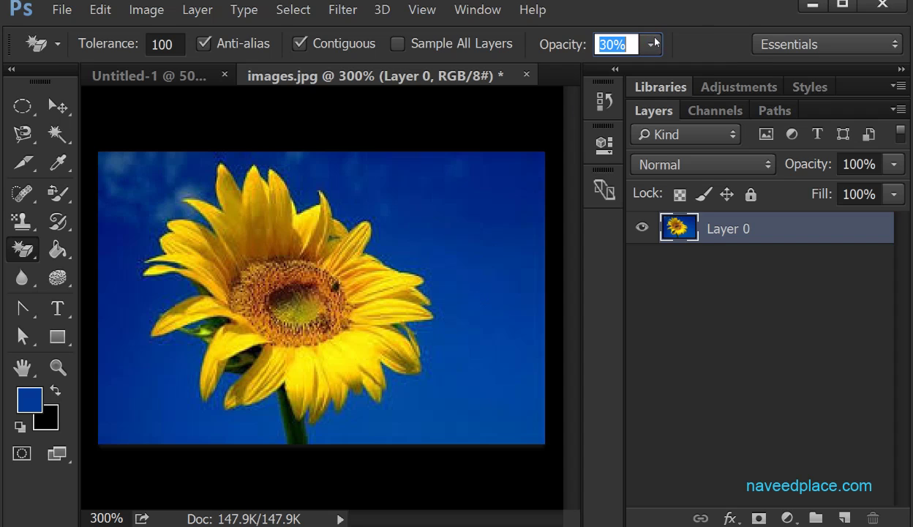
{"action": "left_click_drag", "start_coordinate": [685, 70], "coordinate": [717, 64]}
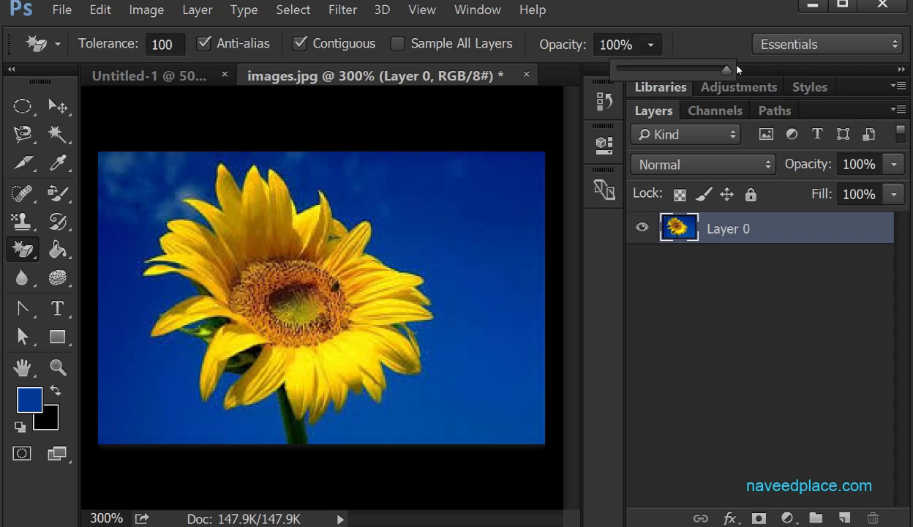
{"action": "left_click", "coordinate": [416, 193]}
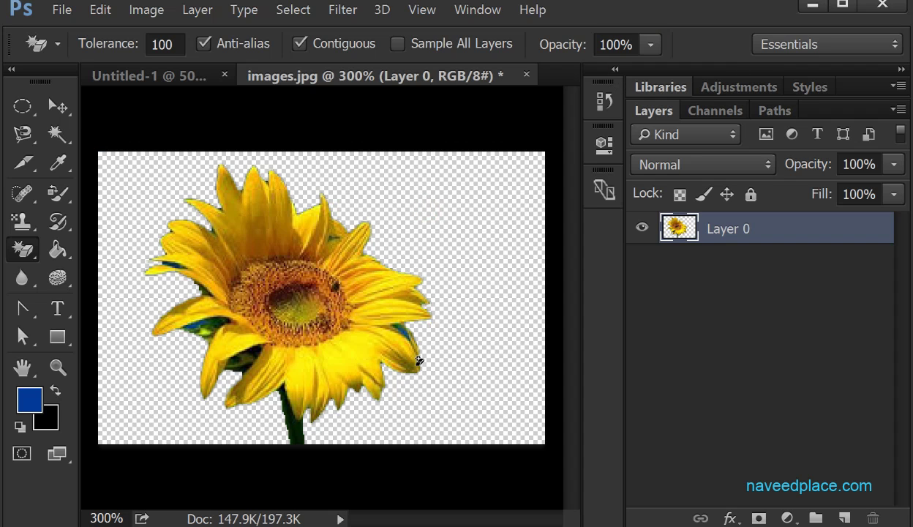
{"action": "key", "text": "ctrl+z"}
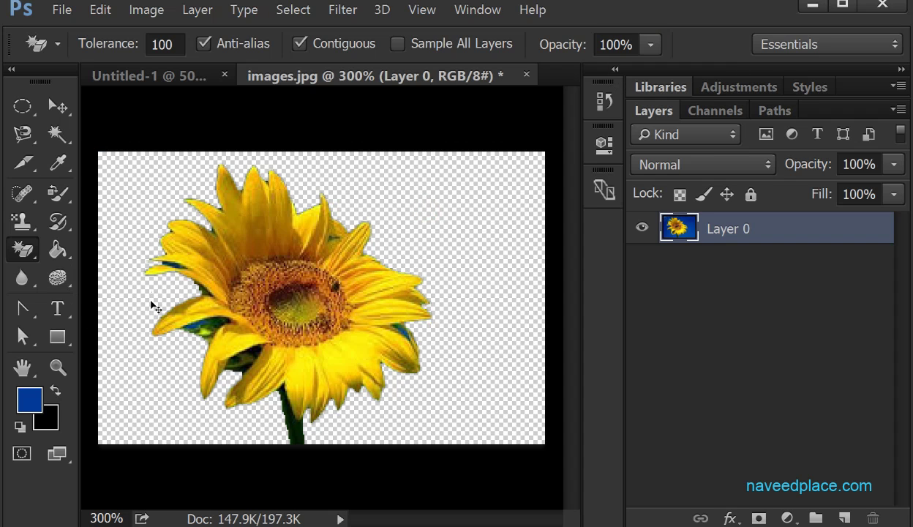
Reselect the Magic Eraser Tool, erase the blue area above the right-hand petals, and undo it
{"action": "right_click", "coordinate": [22, 250]}
{"action": "left_click", "coordinate": [115, 289]}
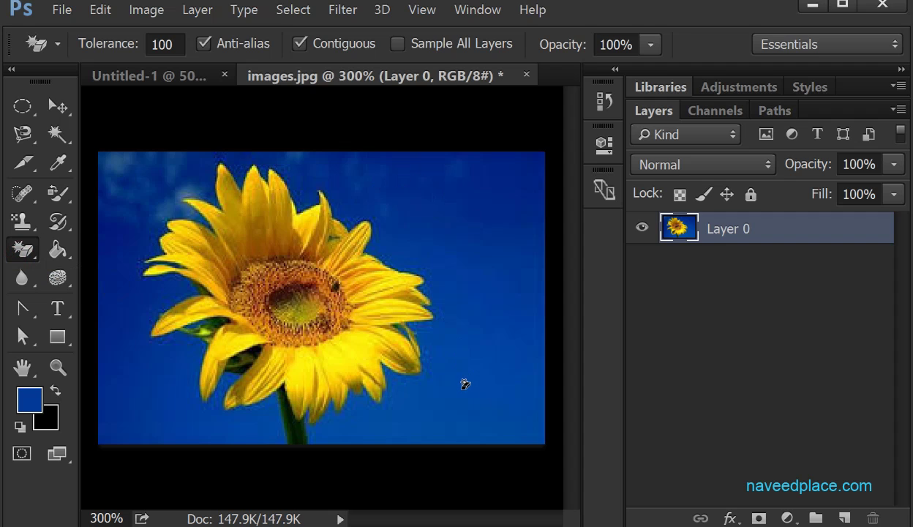
{"action": "right_click", "coordinate": [28, 249]}
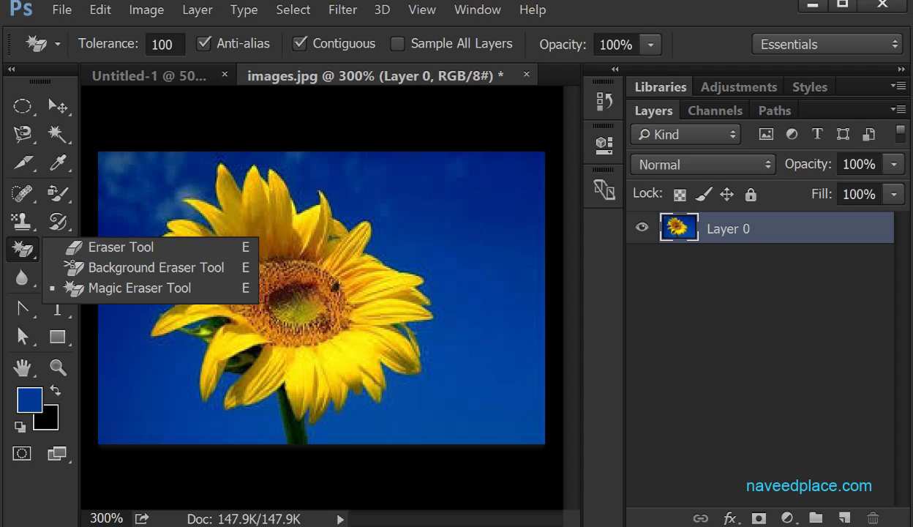
{"action": "left_click", "coordinate": [851, 1]}
{"action": "left_click", "coordinate": [28, 250]}
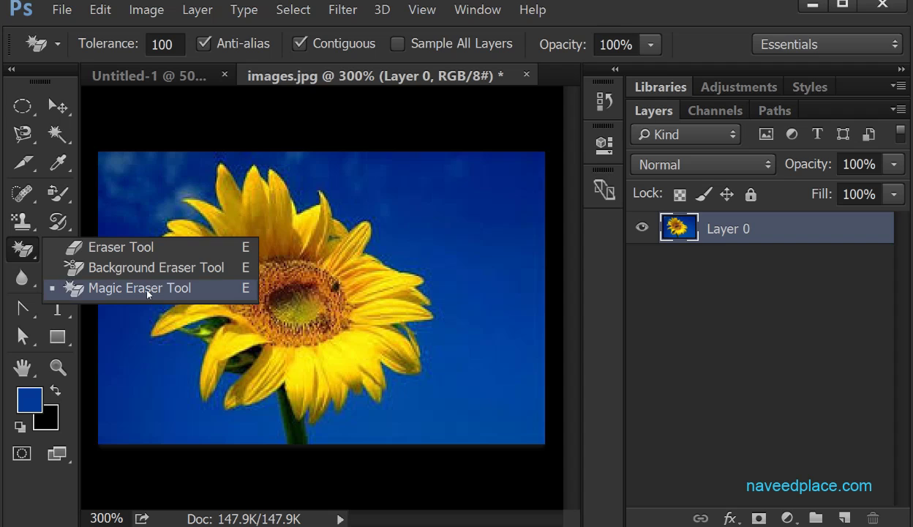
{"action": "left_click", "coordinate": [150, 289]}
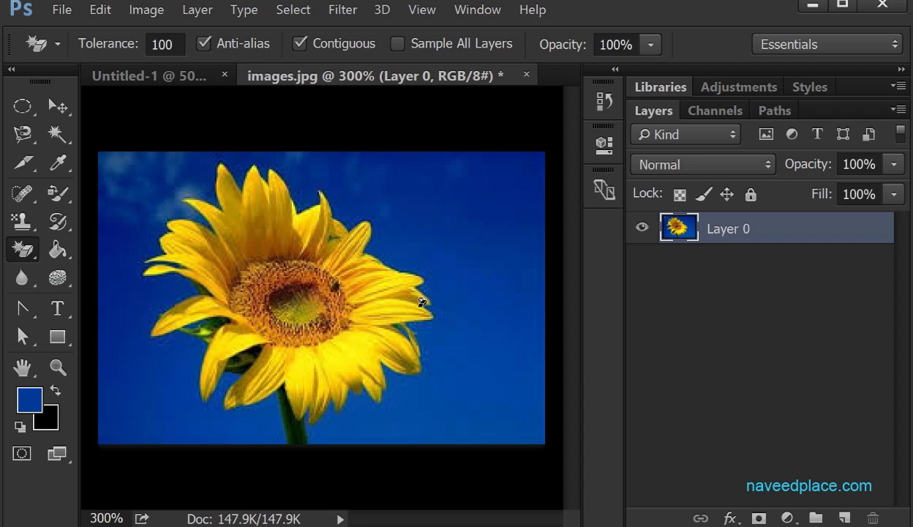
{"action": "left_click", "coordinate": [438, 206]}
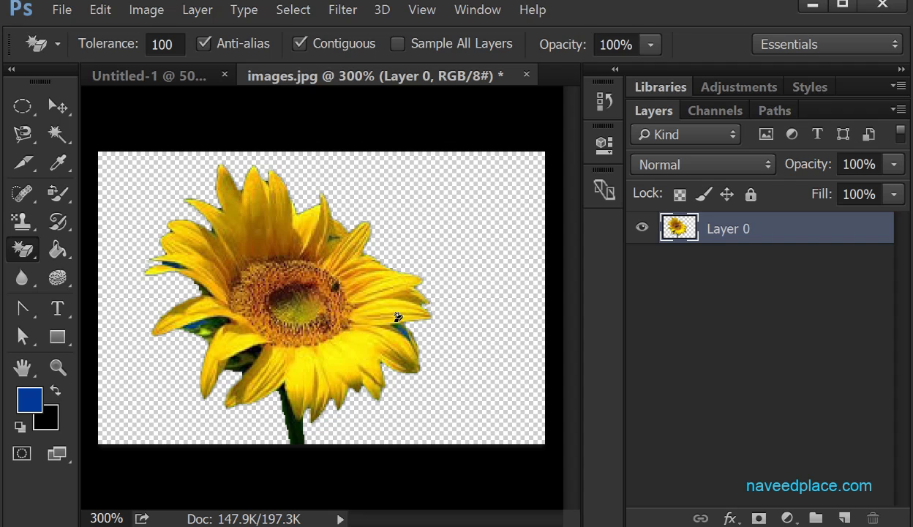
{"action": "key", "text": "ctrl+z"}
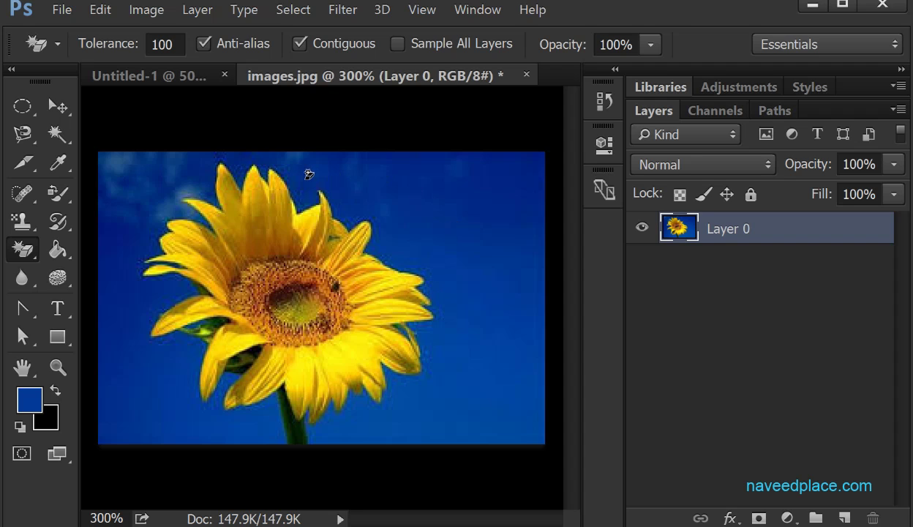
Magic-erase the flower's centre, lower petals and surrounding blue, and undo all of these erasures
{"action": "left_click", "coordinate": [265, 240]}
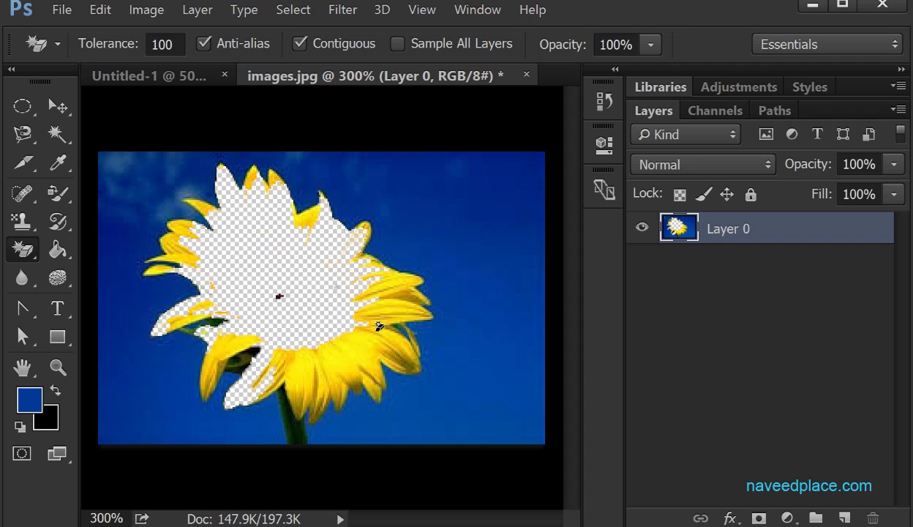
{"action": "left_click", "coordinate": [337, 361]}
{"action": "left_click", "coordinate": [200, 342]}
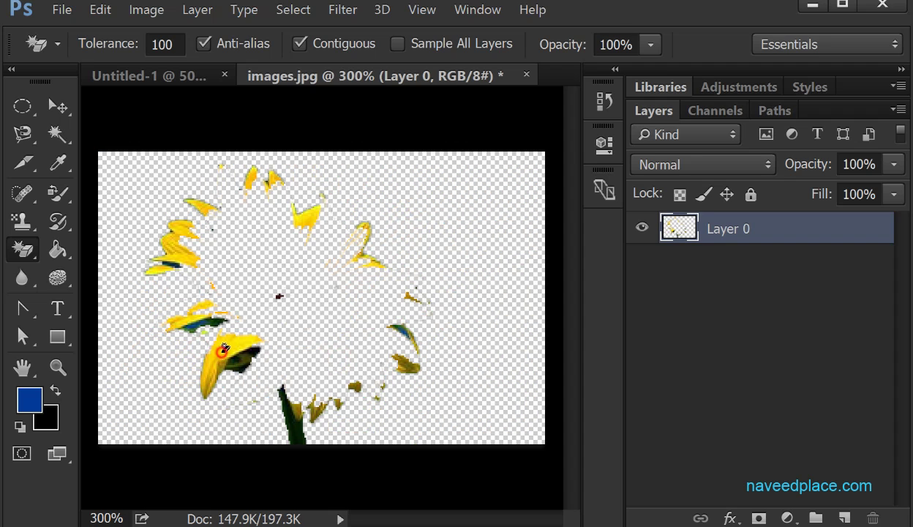
{"action": "left_click", "coordinate": [265, 341]}
{"action": "key", "text": "ctrl+z"}
{"action": "left_click", "coordinate": [267, 340]}
{"action": "key", "text": "ctrl+alt+z"}
{"action": "key", "text": "ctrl+alt+z"}
{"action": "key", "text": "ctrl+alt+z"}
{"action": "key", "text": "ctrl+alt+z"}
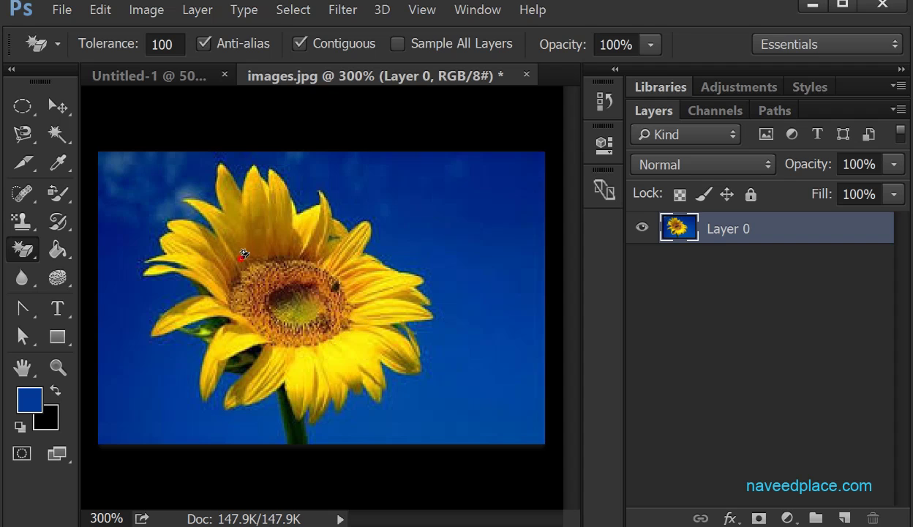
Magic-erase the orange-brown area at the flower's centre, open the Tolerance value for editing, and undo the erasure
{"action": "left_click", "coordinate": [243, 254]}
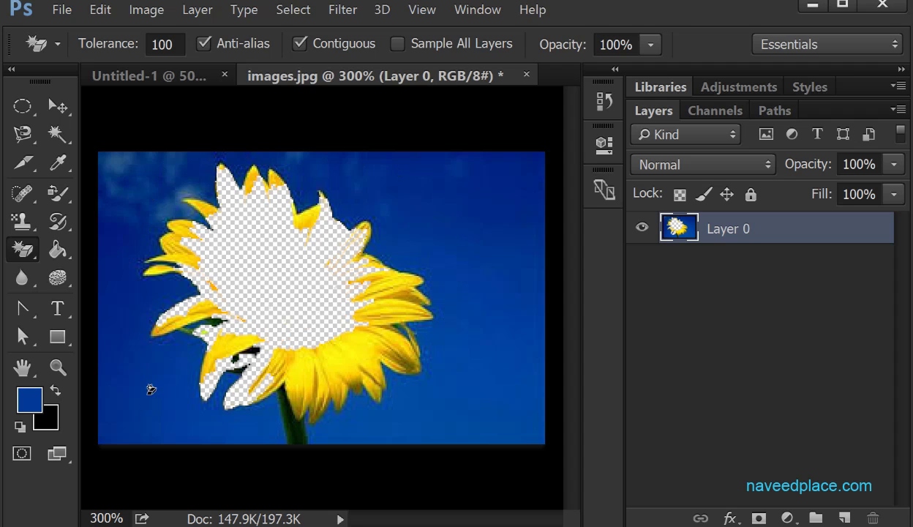
{"action": "right_click", "coordinate": [31, 249]}
{"action": "left_click", "coordinate": [126, 288]}
{"action": "double_click", "coordinate": [172, 43]}
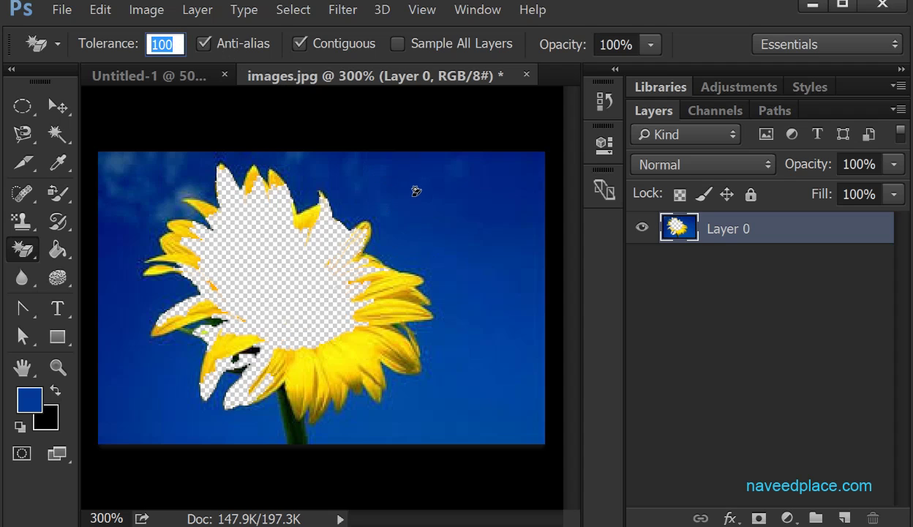
{"action": "key", "text": "ctrl+z"}
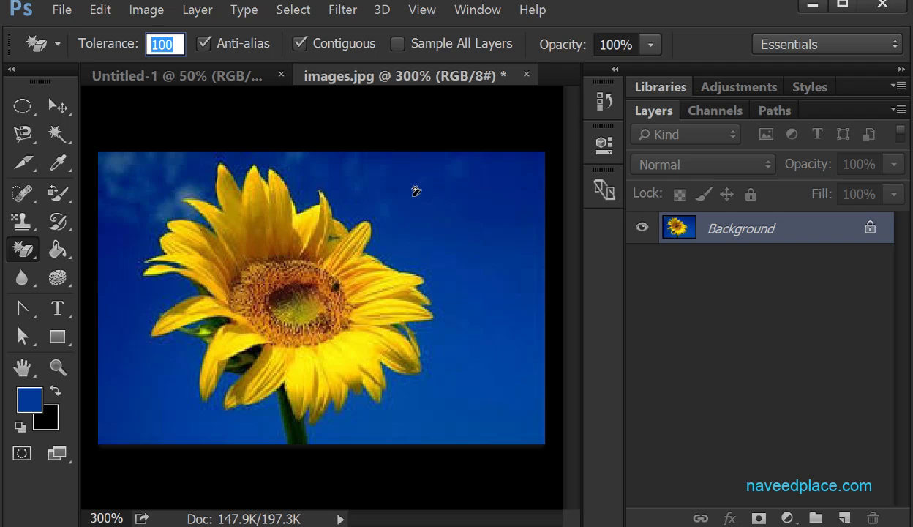
Convert the locked Background into a normal layer named Layer 0 and magic-erase the blue background at tolerance 100
{"action": "double_click", "coordinate": [713, 229]}
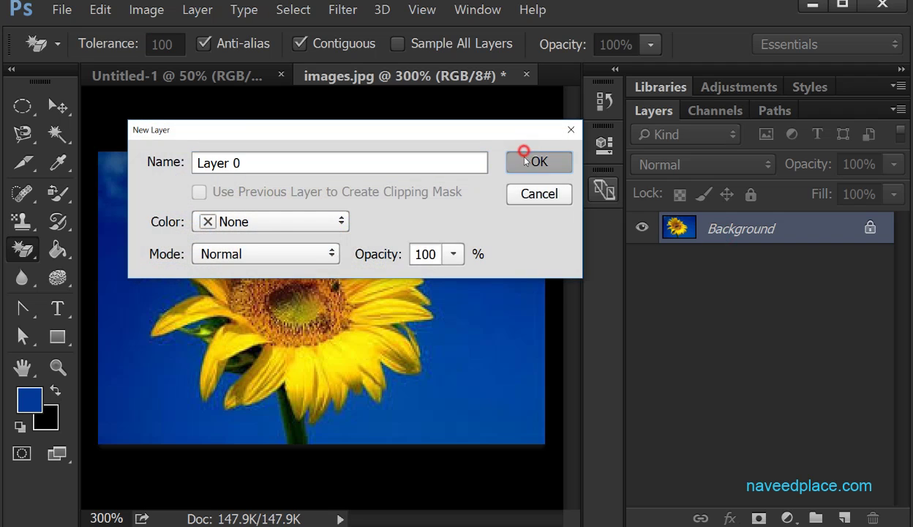
{"action": "left_click", "coordinate": [526, 156]}
{"action": "left_click", "coordinate": [437, 218]}
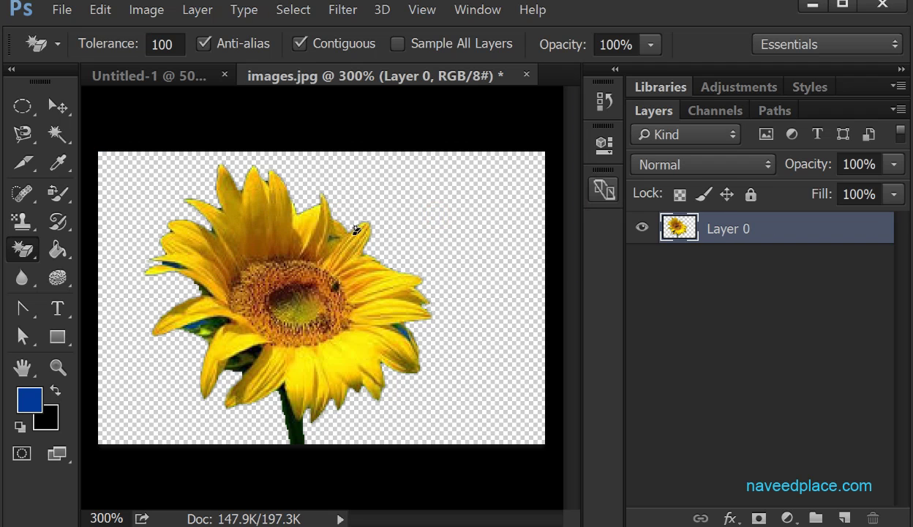
Undo the background erasure, reselect the Magic Eraser Tool, and erase the blue background again with Anti-alias turned off
{"action": "key", "text": "ctrl+plus"}
{"action": "key", "text": "ctrl+plus"}
{"action": "key", "text": "ctrl+plus"}
{"action": "key", "text": "ctrl+plus"}
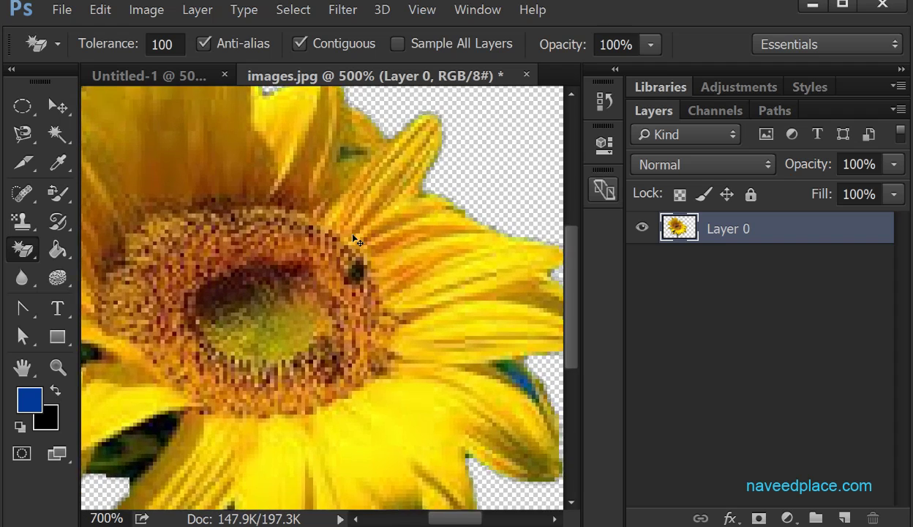
{"action": "key", "text": "ctrl+plus"}
{"action": "left_click_drag", "start_coordinate": [378, 169], "coordinate": [289, 304]}
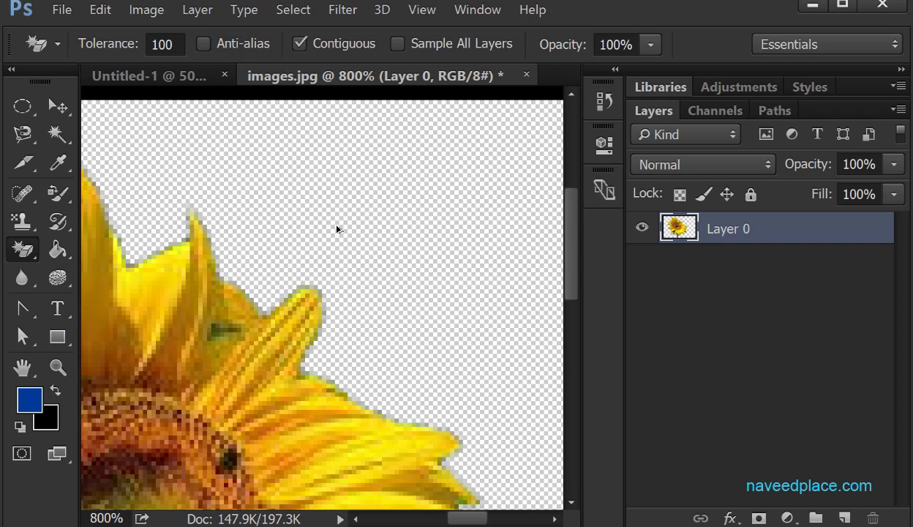
{"action": "key", "text": "ctrl+z"}
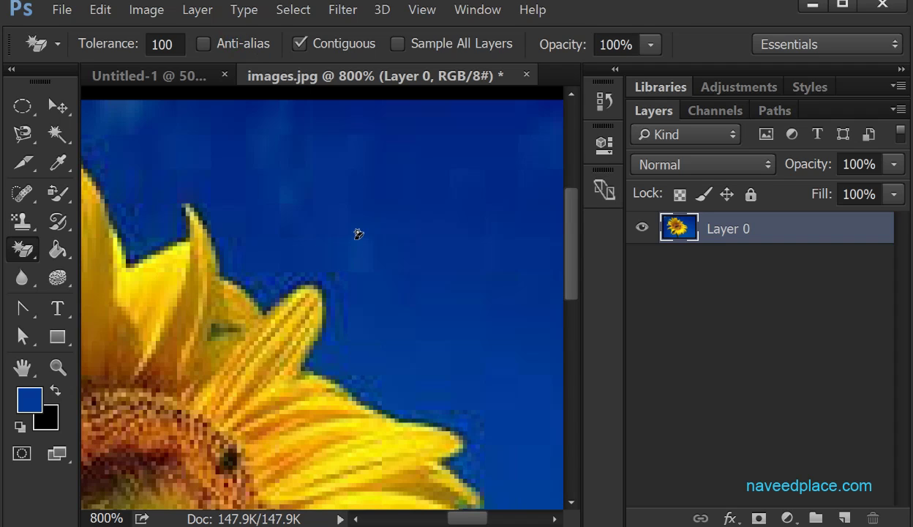
{"action": "right_click", "coordinate": [22, 248]}
{"action": "left_click", "coordinate": [108, 286]}
{"action": "left_click", "coordinate": [334, 227]}
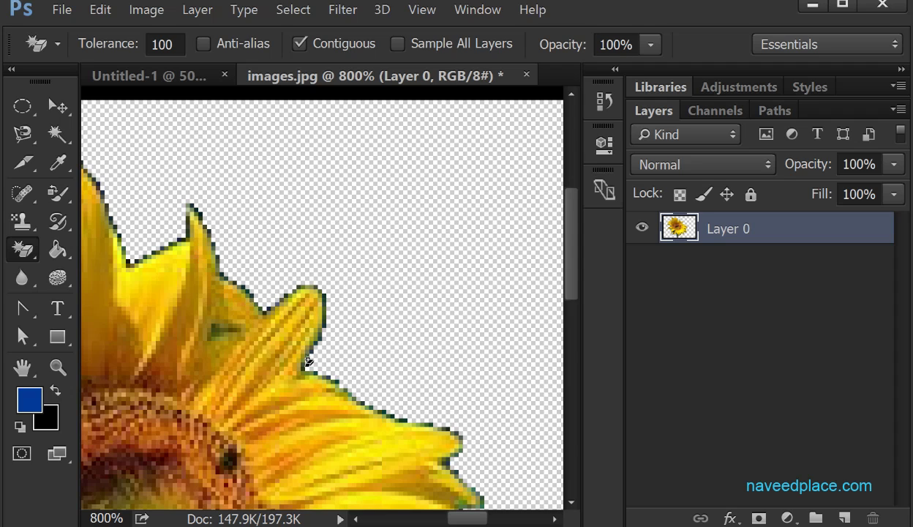
Turn Anti-alias on, undo the last erasure, and magic-erase the blue background again with smoothed edges
{"action": "left_click", "coordinate": [204, 44]}
{"action": "key", "text": "ctrl+z"}
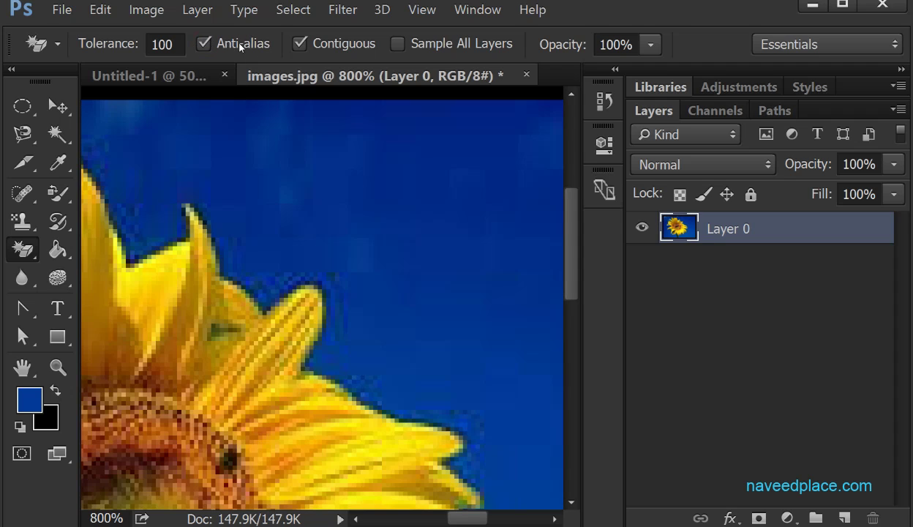
{"action": "left_click", "coordinate": [439, 205]}
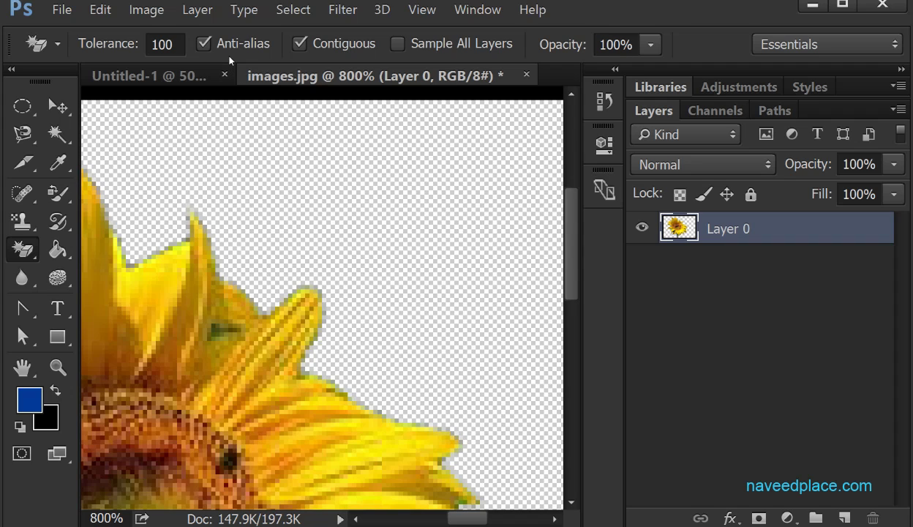
Set the Magic Eraser's Opacity to 34%, undo the full erasure, and partially erase the blue background around the sunflower
{"action": "left_click", "coordinate": [650, 44]}
{"action": "mouse_move", "coordinate": [652, 70]}
{"action": "left_mouse_down"}
{"action": "mouse_move", "coordinate": [567, 71]}
{"action": "mouse_move", "coordinate": [661, 71]}
{"action": "left_mouse_up"}
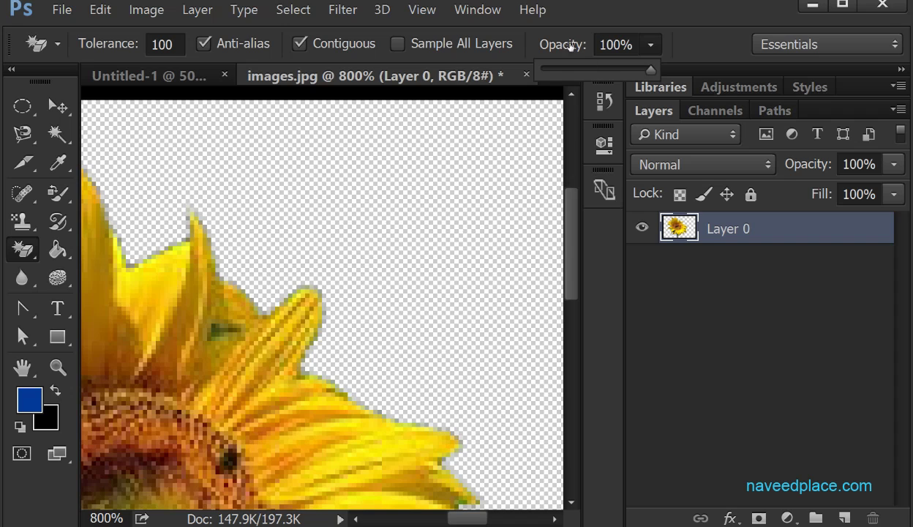
{"action": "key", "text": "ctrl+minus"}
{"action": "key", "text": "ctrl+minus"}
{"action": "key", "text": "ctrl+minus"}
{"action": "key", "text": "ctrl+minus"}
{"action": "key", "text": "ctrl+minus"}
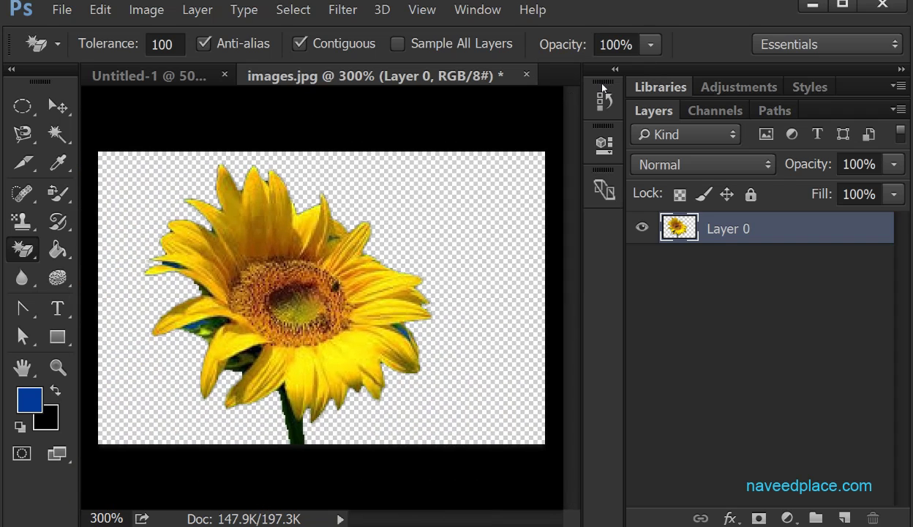
{"action": "left_click", "coordinate": [650, 44]}
{"action": "left_click", "coordinate": [603, 69]}
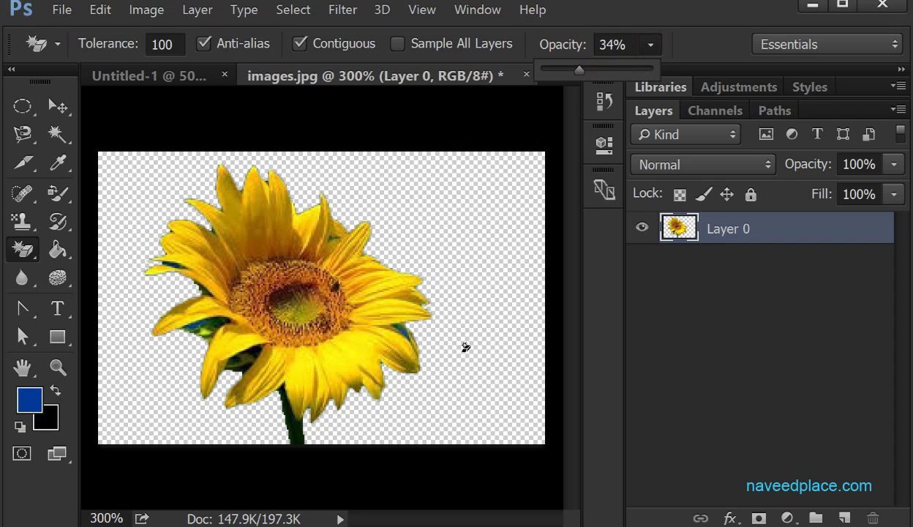
{"action": "key", "text": "ctrl+z"}
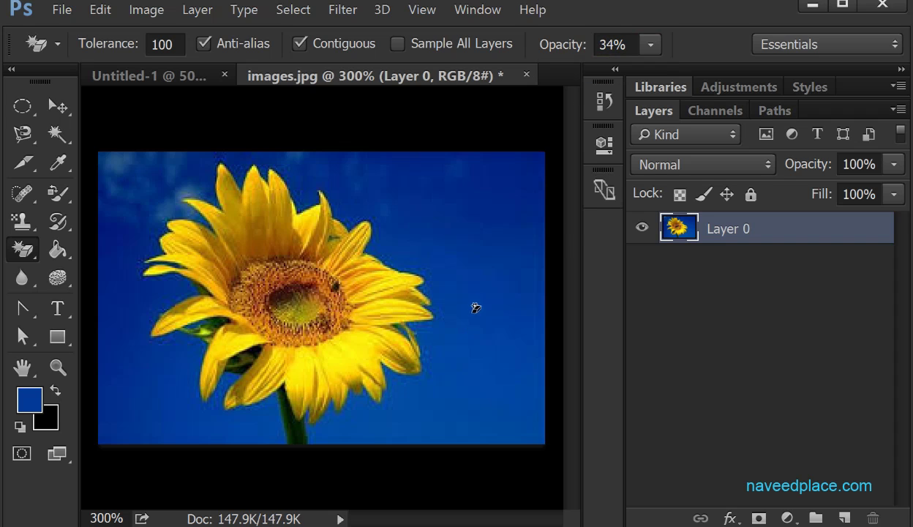
{"action": "left_click", "coordinate": [437, 230]}
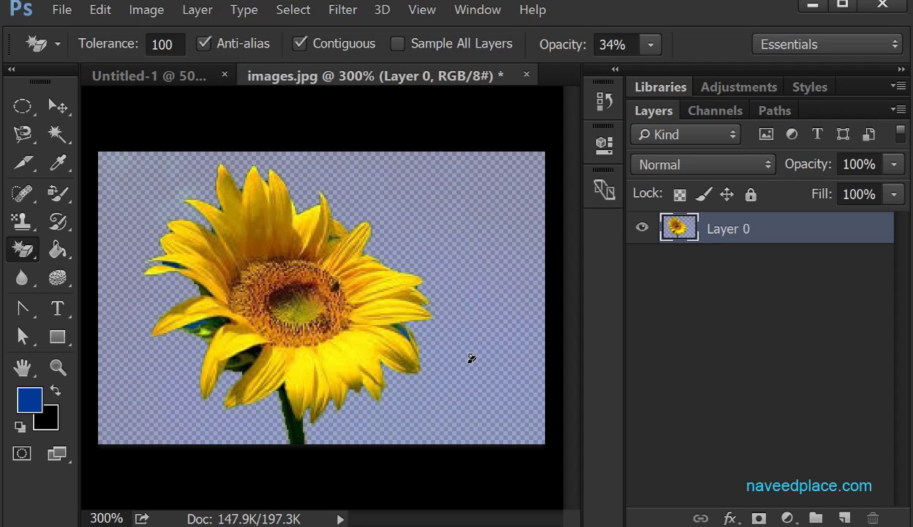
Set the Magic Eraser's Opacity to 100% and erase the remaining semi-transparent blue background around the sunflower
{"action": "left_click", "coordinate": [650, 44]}
{"action": "left_click_drag", "start_coordinate": [630, 66], "coordinate": [714, 64]}
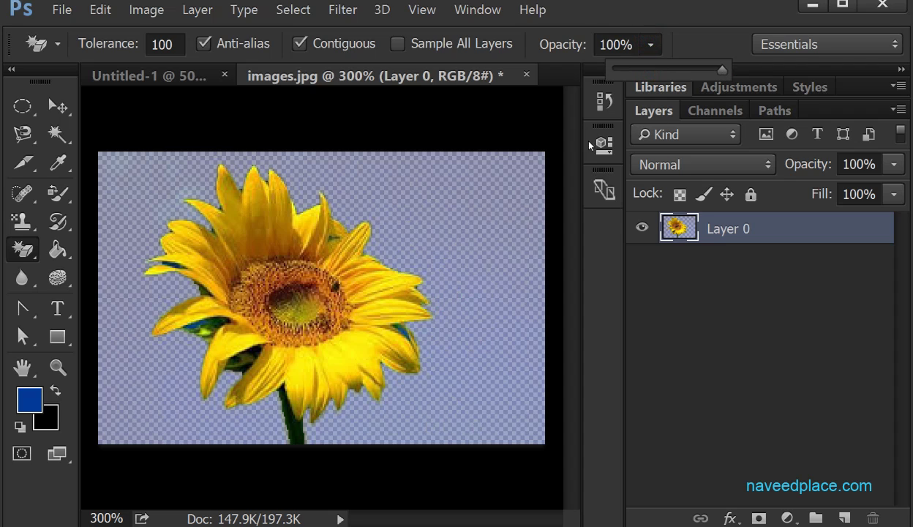
{"action": "left_click", "coordinate": [468, 201]}
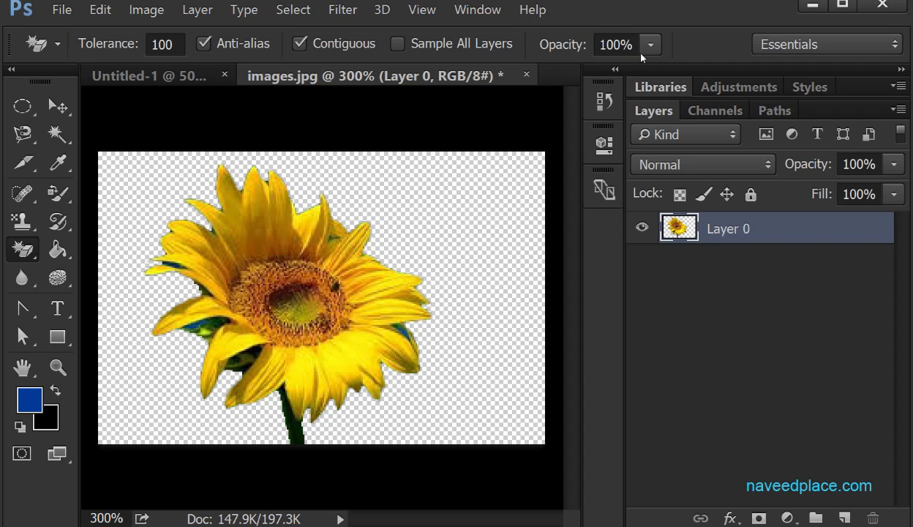
Show the group of available eraser tools for review
{"action": "right_click", "coordinate": [27, 252]}
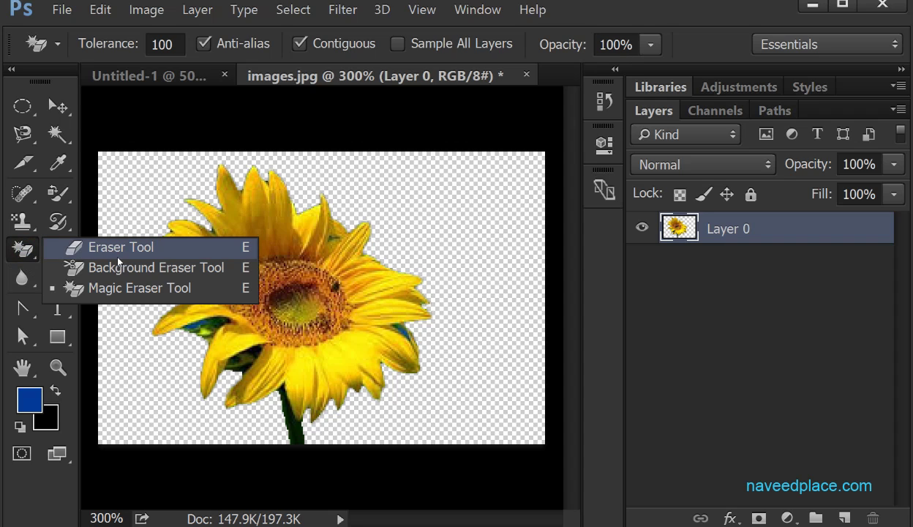